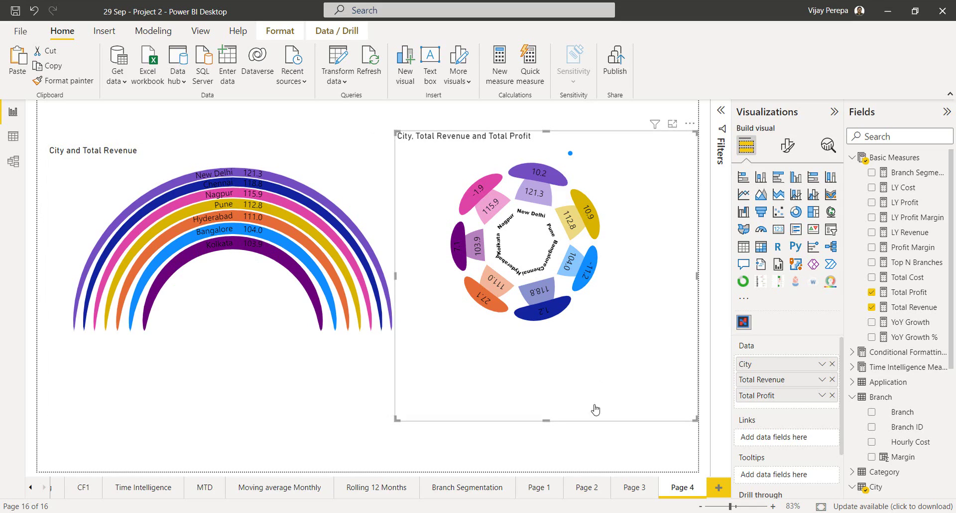
click(719, 488)
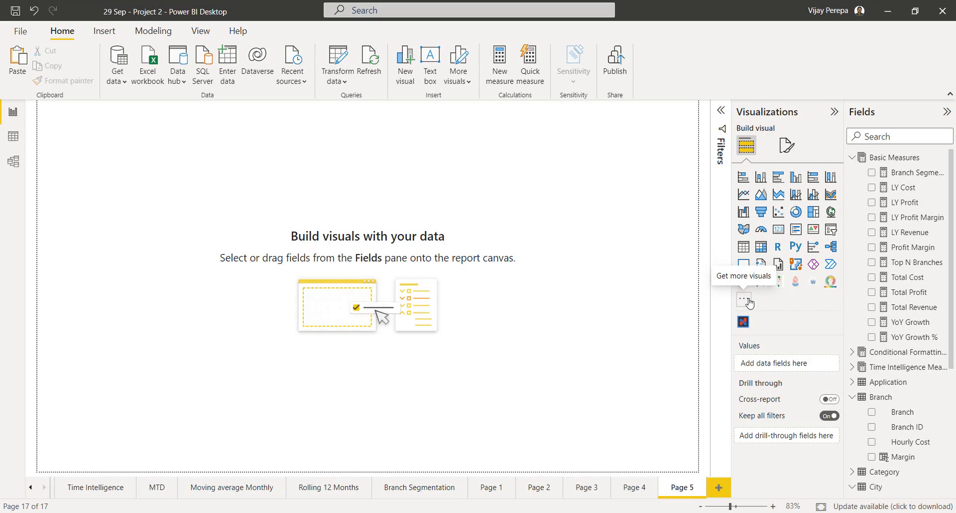
click(749, 302)
key(Escape)
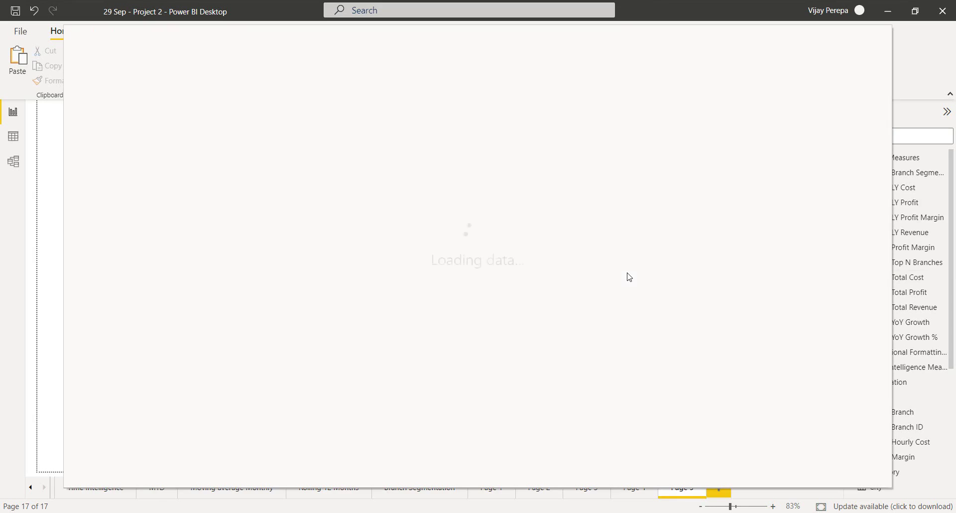
click(799, 113)
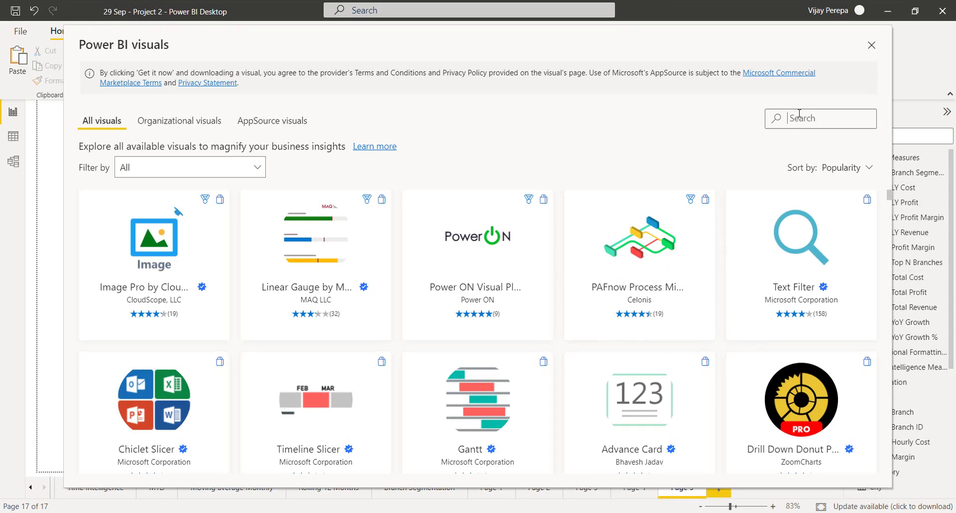
text(Charticulator)
click(276, 230)
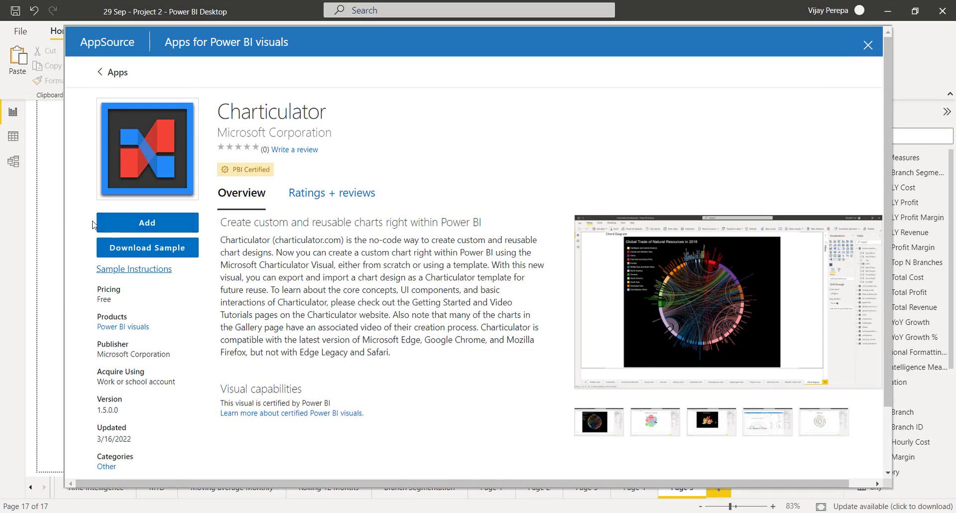
click(868, 48)
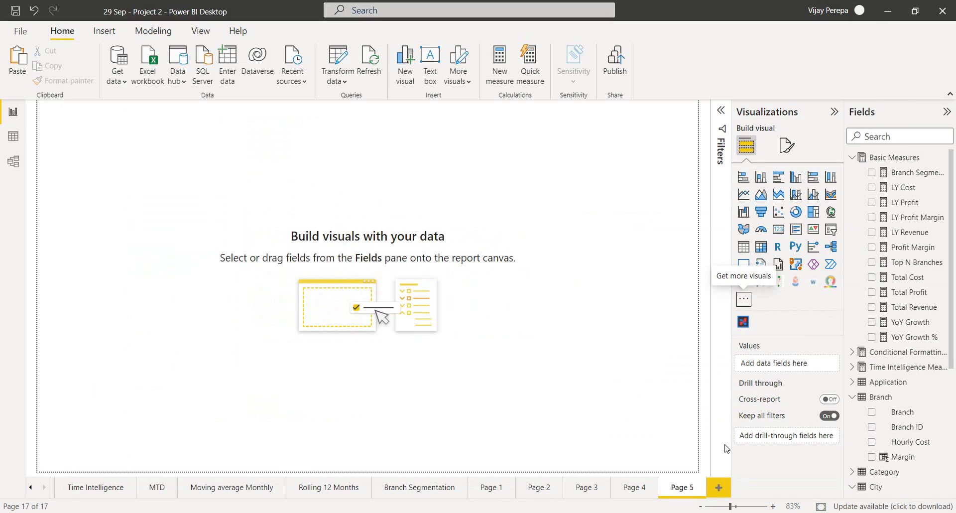
Step: Add a Charticulator visual near Page 5's top-left, using City and Total Revenue as its data
click(743, 323)
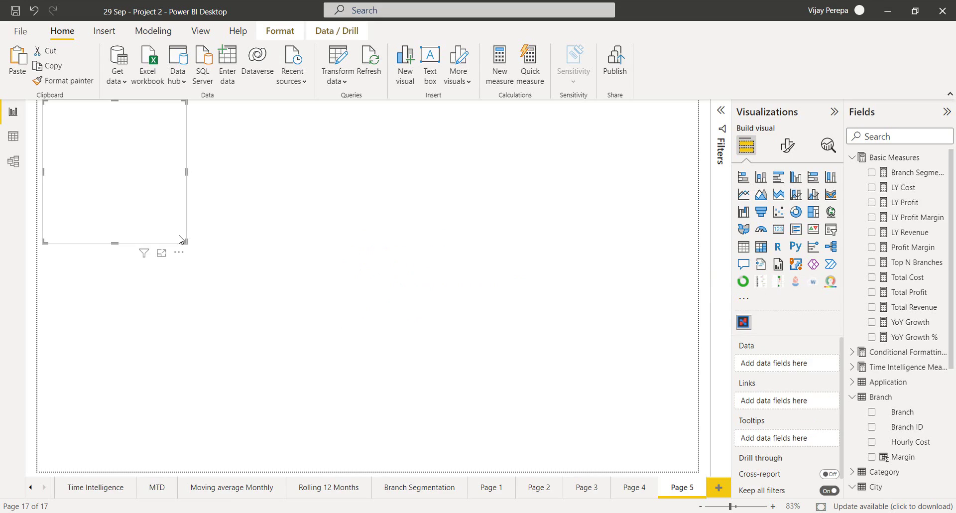
drag(183, 237, 195, 259)
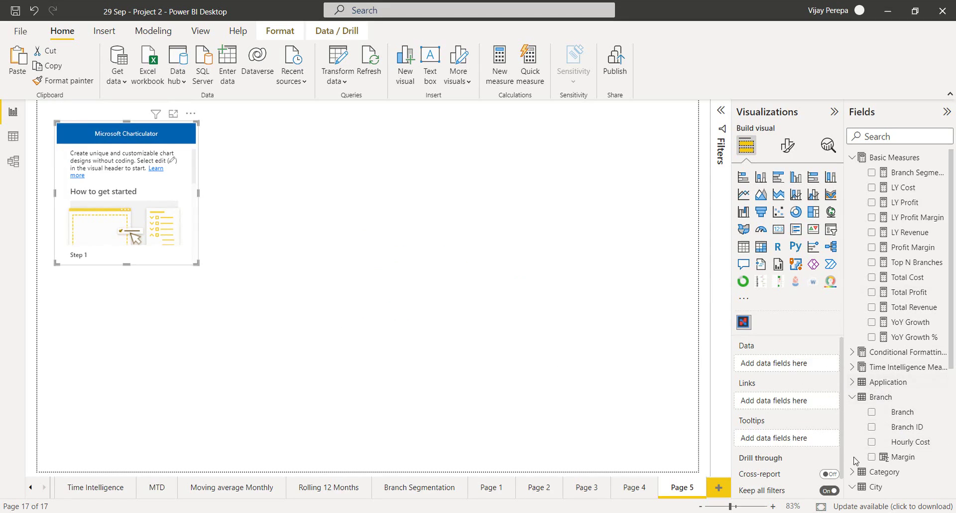
scroll(882, 477, down, 2)
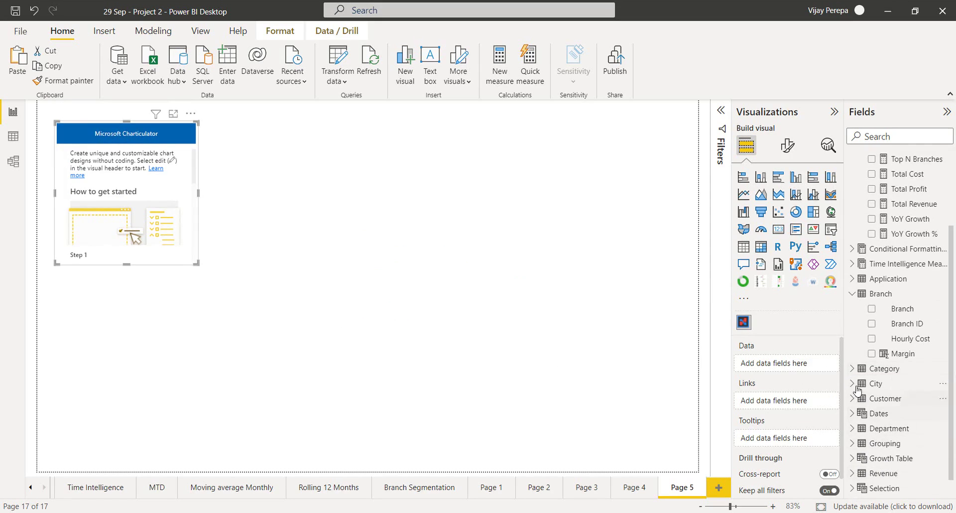
click(852, 386)
click(852, 384)
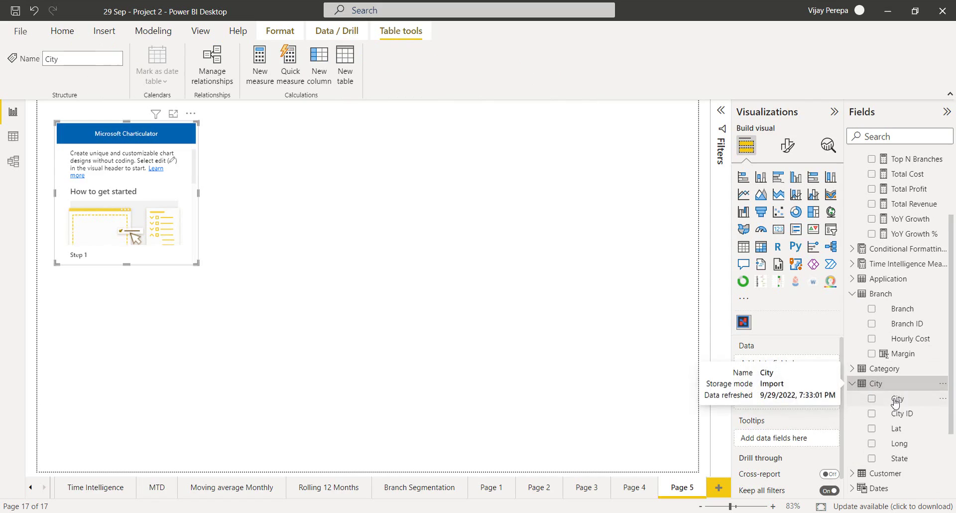
drag(896, 398, 786, 364)
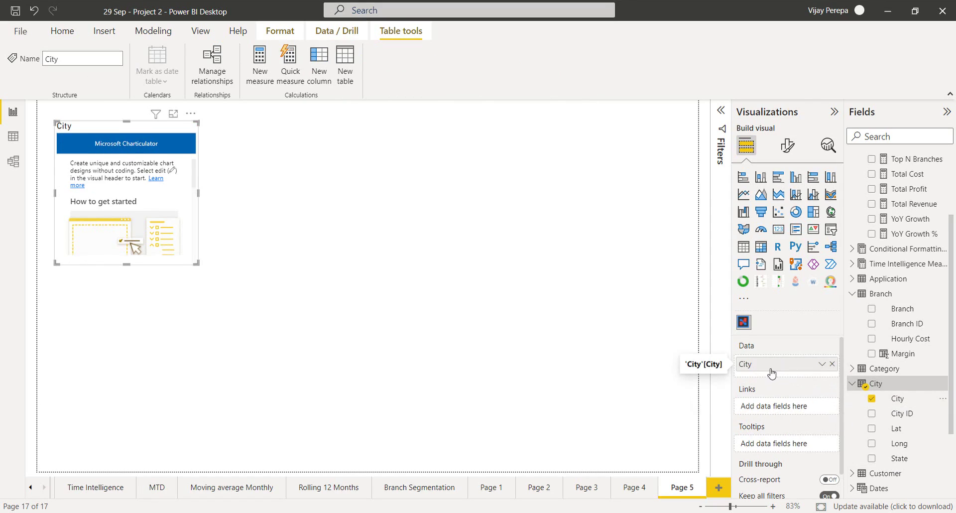
drag(906, 203, 781, 373)
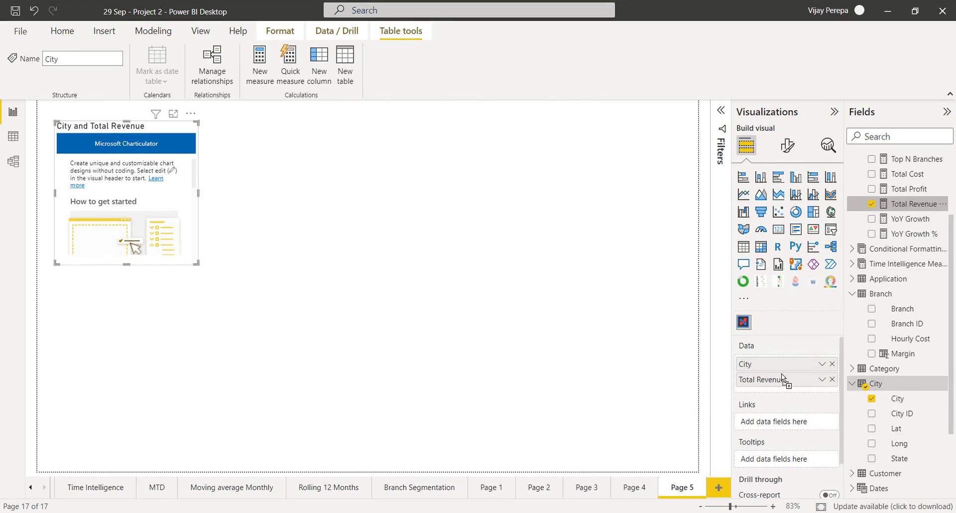
Step: Open the Charticulator visual for editing and create a new chart
click(191, 115)
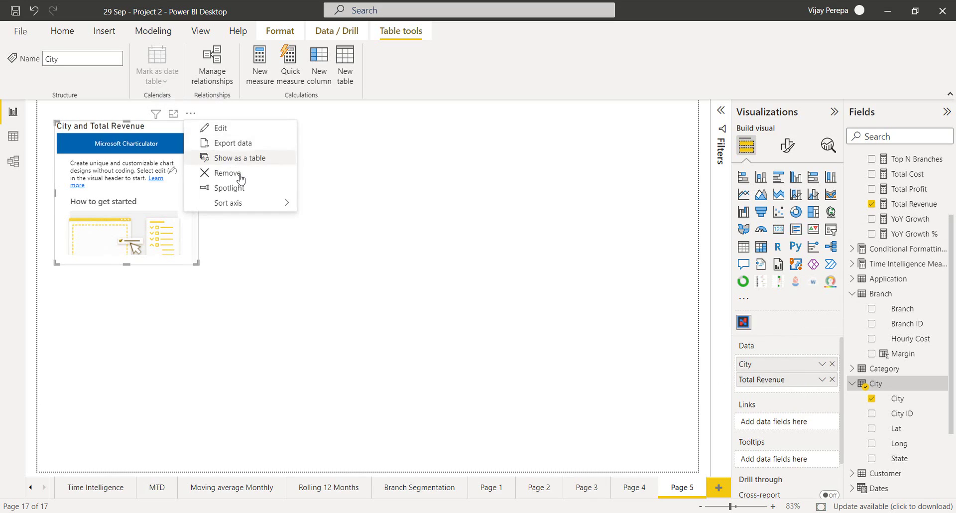
click(248, 128)
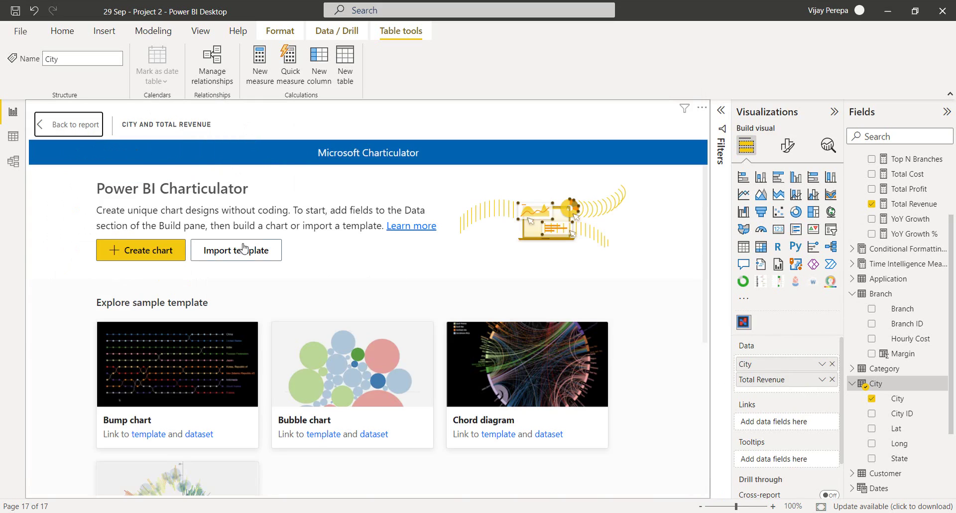
click(163, 248)
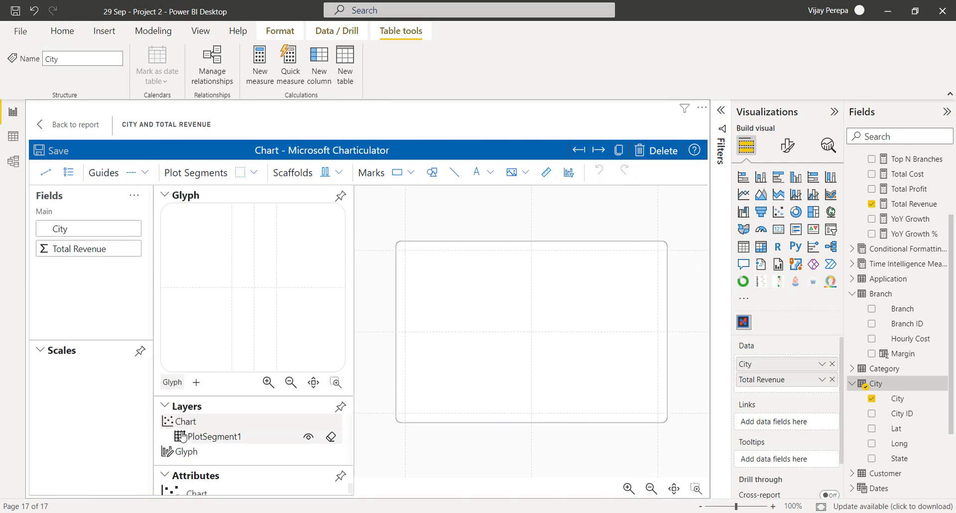
Step: Set Ellipse as the mark shape in the glyph editor
click(165, 196)
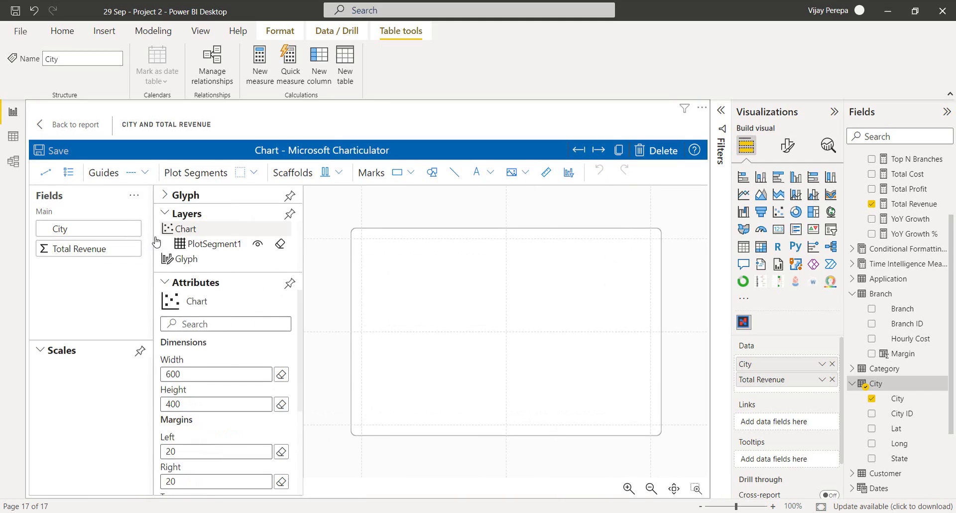
click(168, 283)
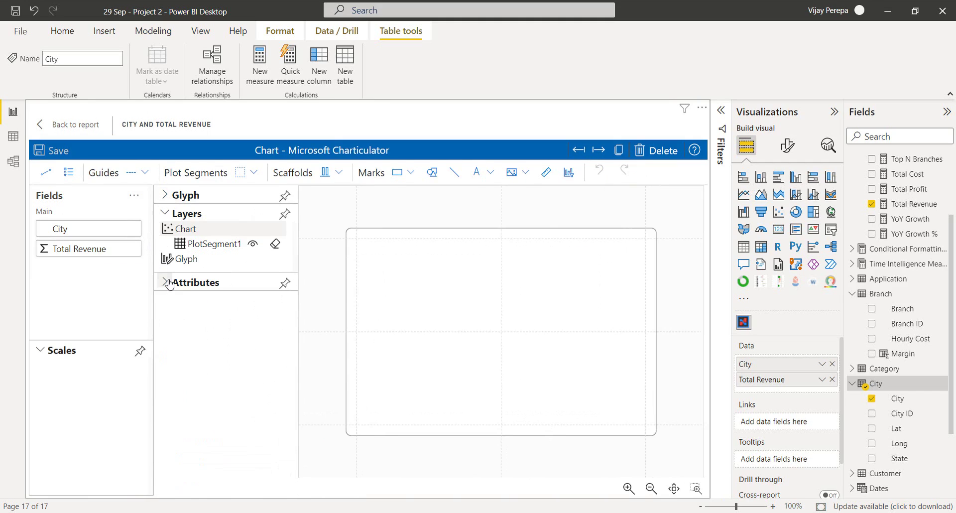
click(165, 195)
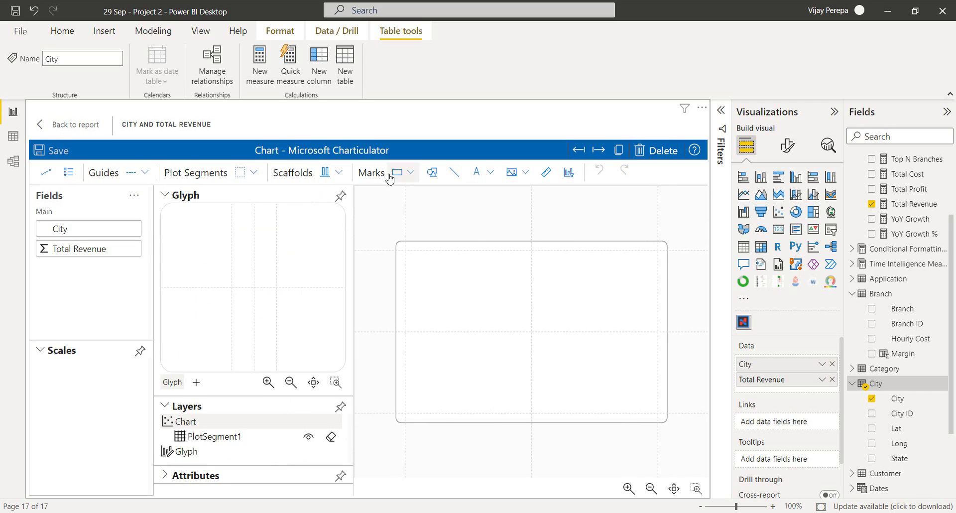
click(409, 174)
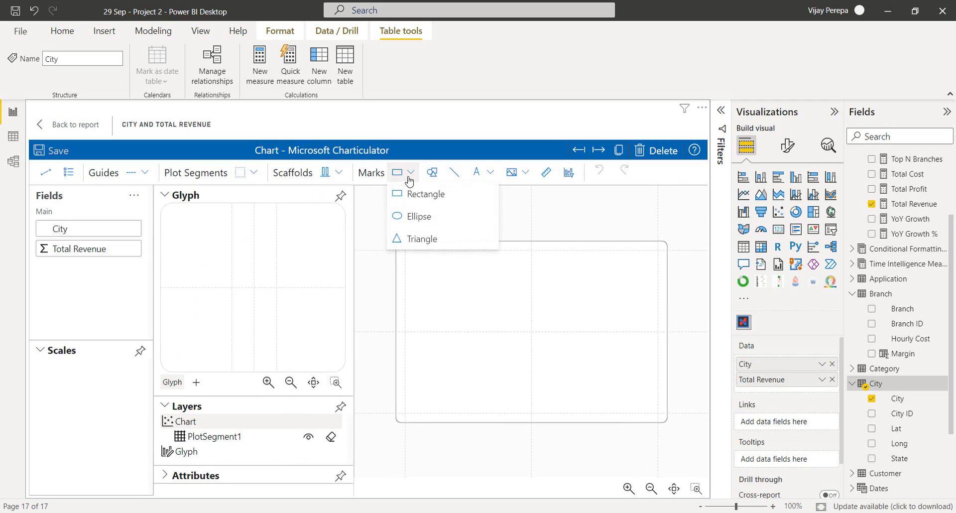
click(432, 218)
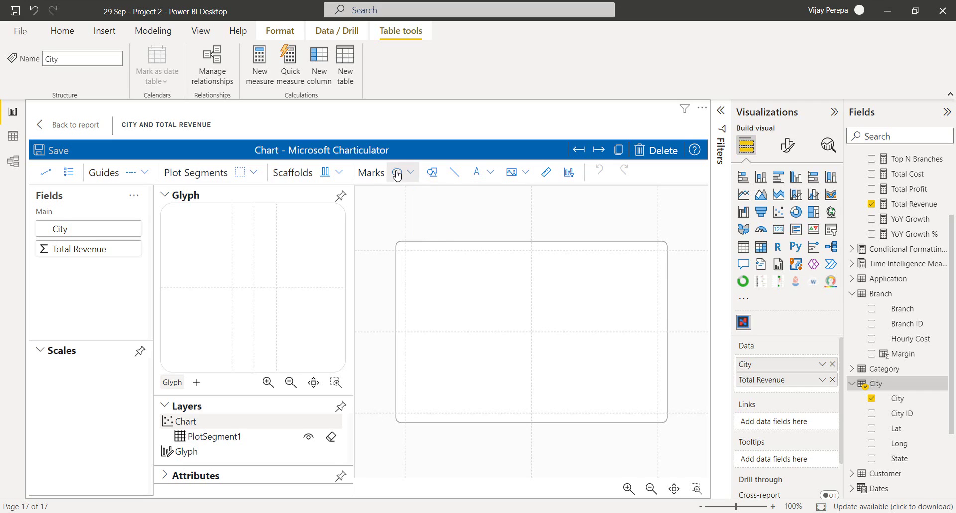
Step: Add an ellipse to the glyph and apply the Polar scaffold, arranging seven ellipses in a ring
drag(397, 176, 241, 264)
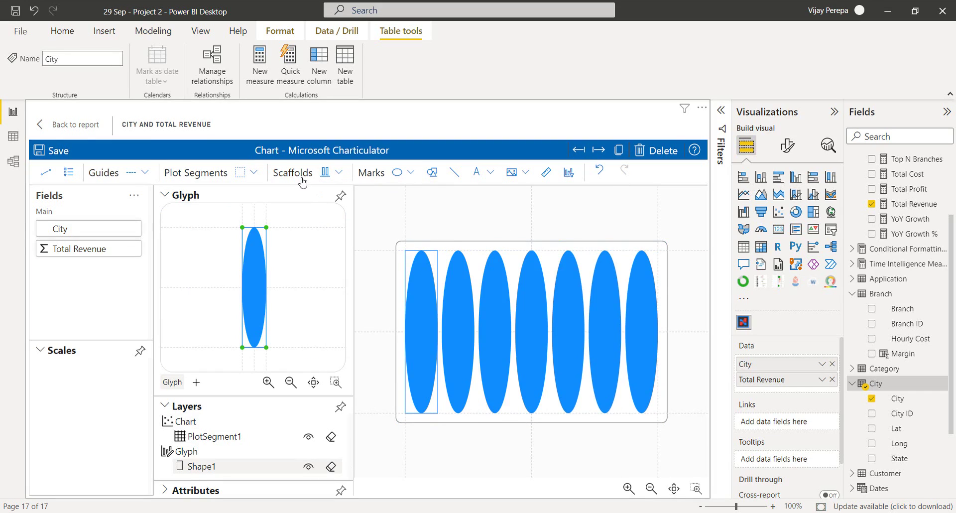
click(338, 181)
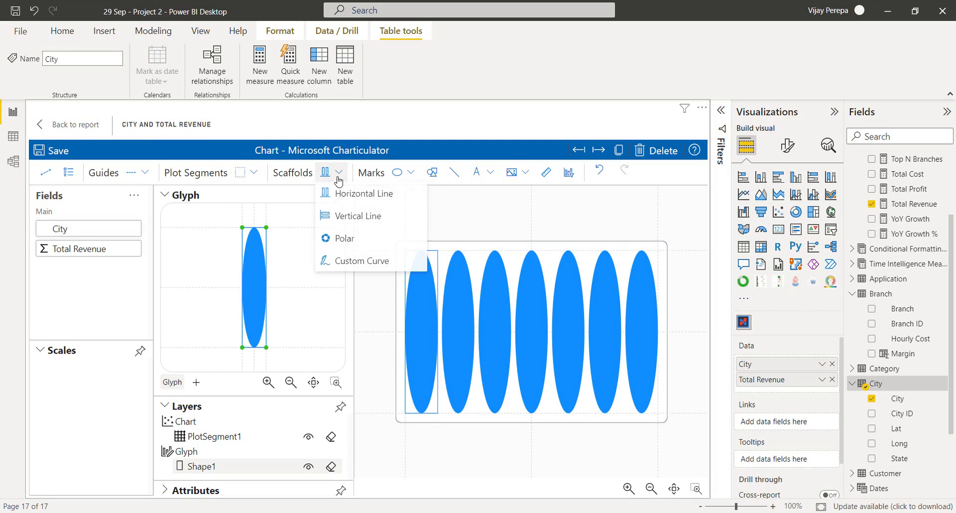
click(355, 241)
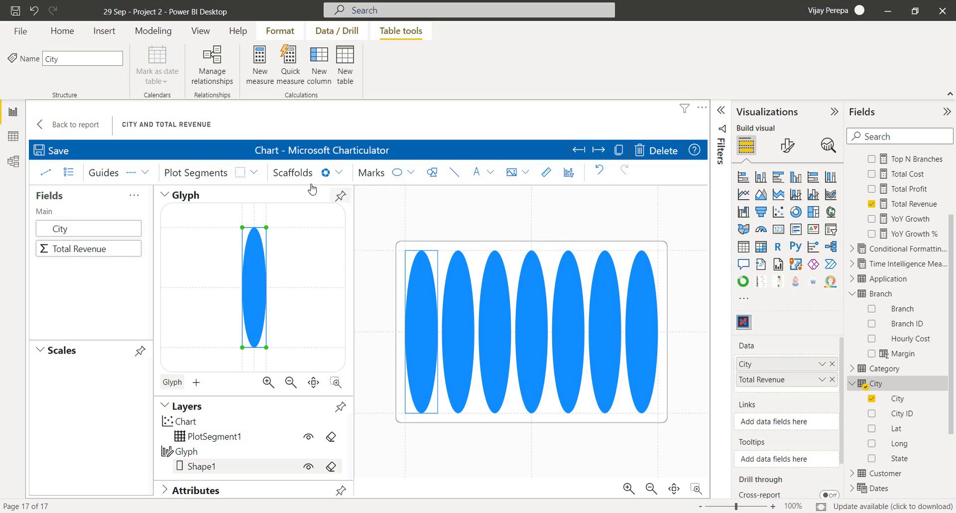
drag(325, 172, 512, 306)
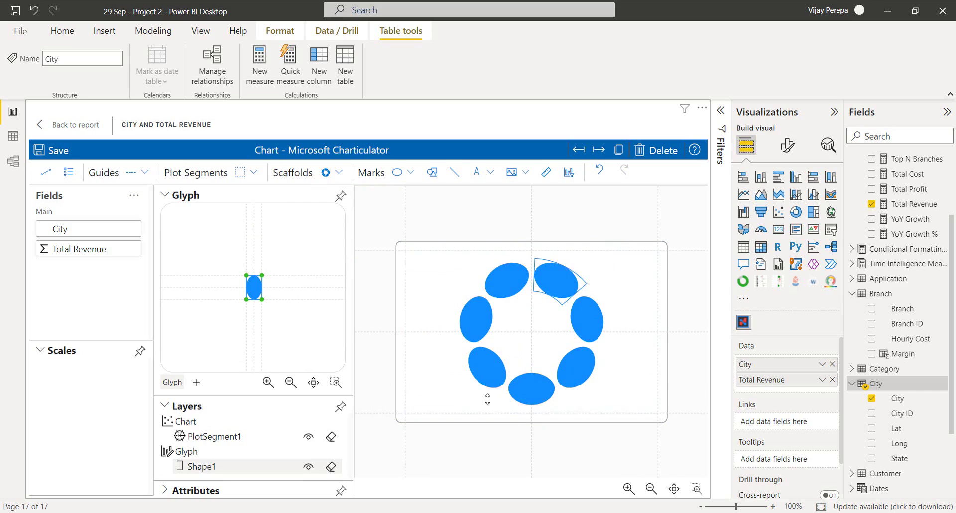
click(164, 195)
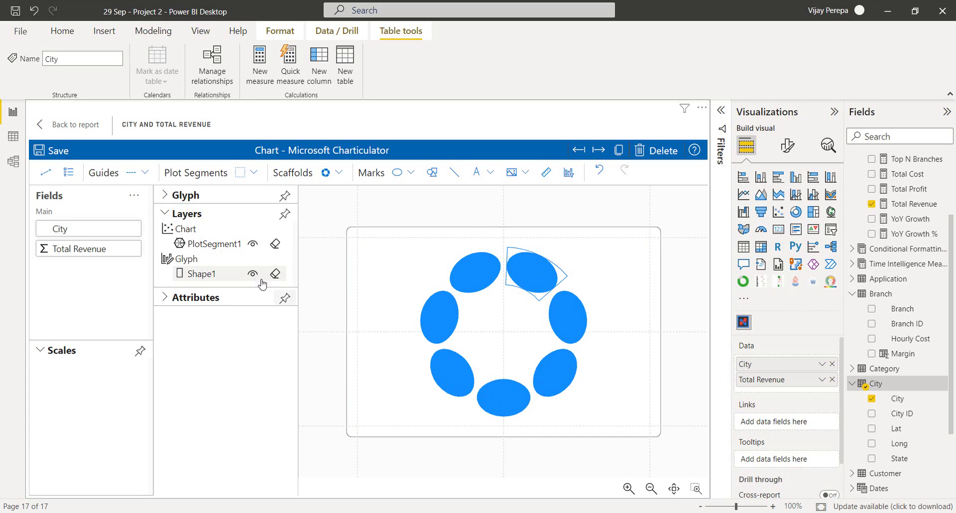
Step: Set PlotSegment1's sub-layout to Stack Radial so the ellipses become concentric arcs
click(221, 244)
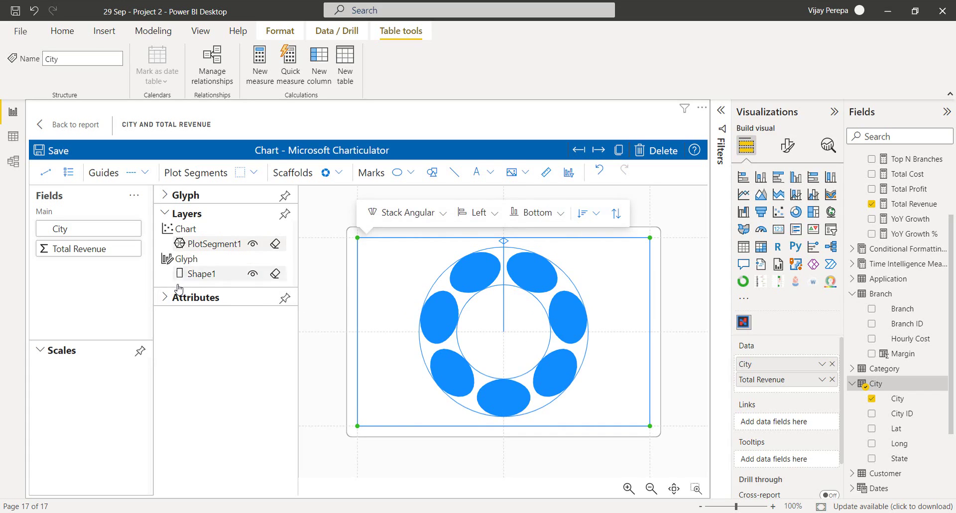
click(165, 298)
scroll(289, 382, down, 3)
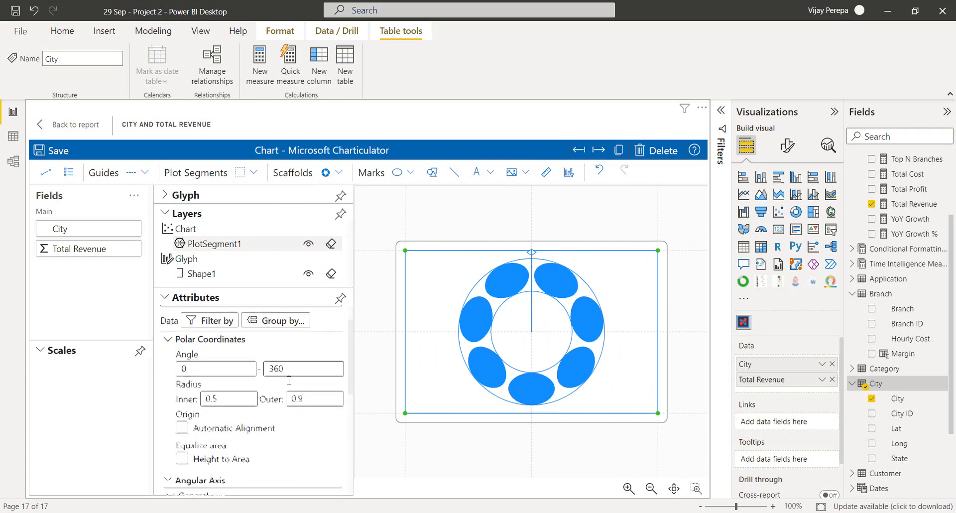
scroll(289, 381, down, 3)
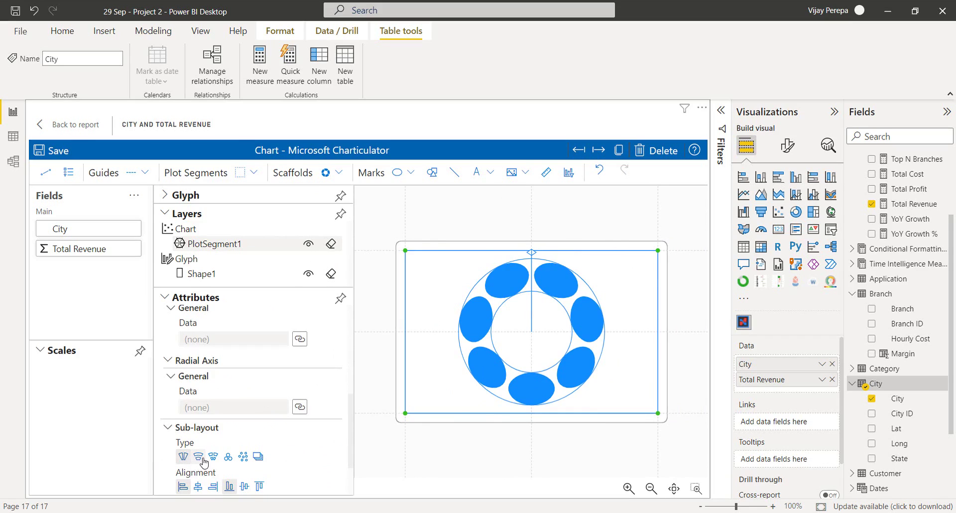
click(200, 458)
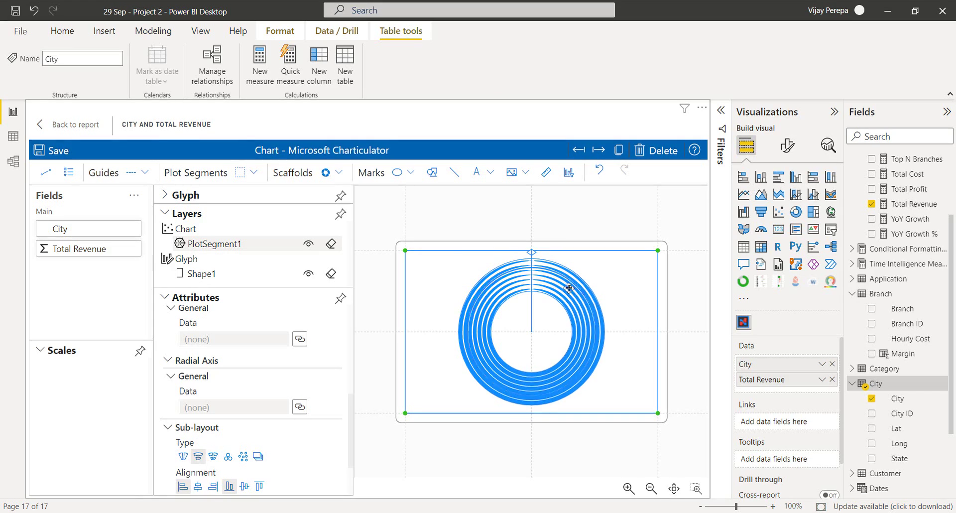
Step: Drag the polar angle handles so the arcs span a left-to-right half circle
drag(573, 277, 478, 340)
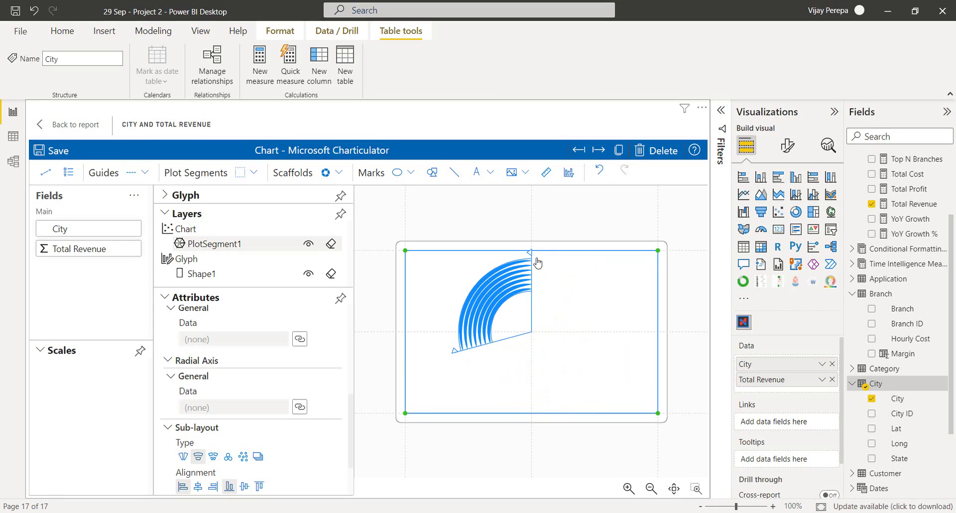
drag(531, 249, 605, 333)
drag(461, 350, 447, 338)
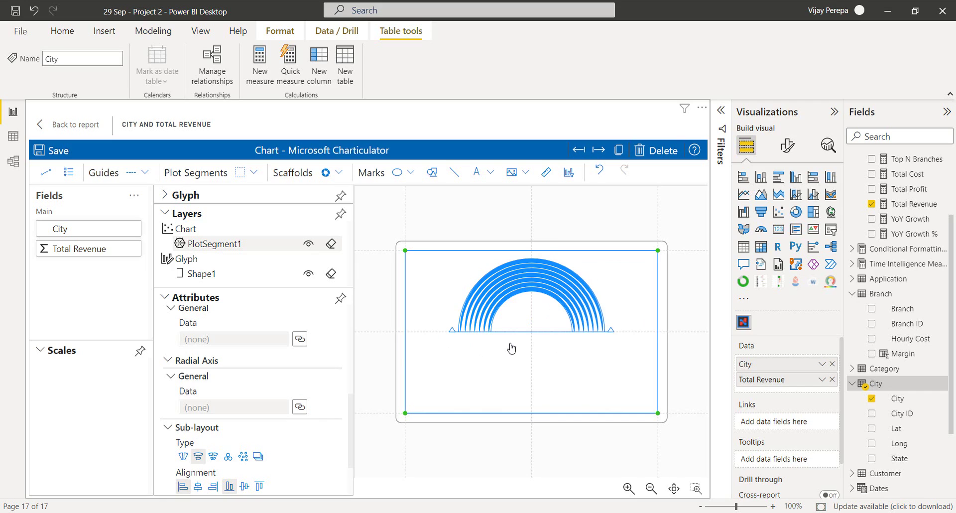
Step: Map Shape1's Height to average Total Revenue and its Fill colour to City
click(199, 277)
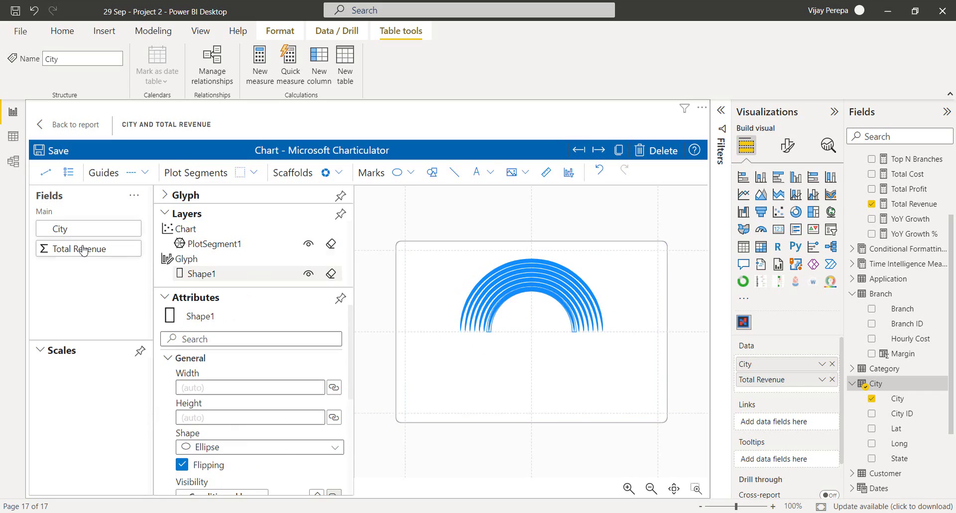
drag(77, 253, 202, 414)
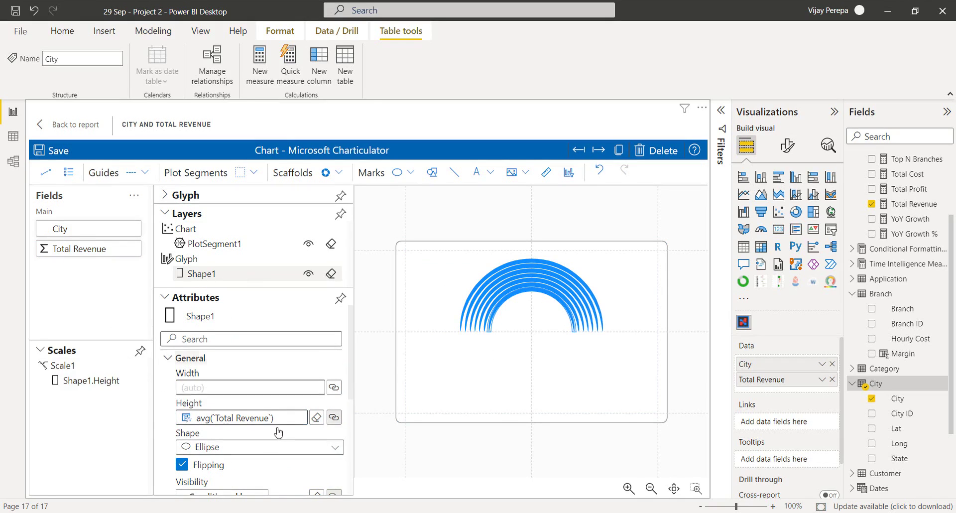
scroll(278, 436, down, 2)
scroll(278, 443, down, 2)
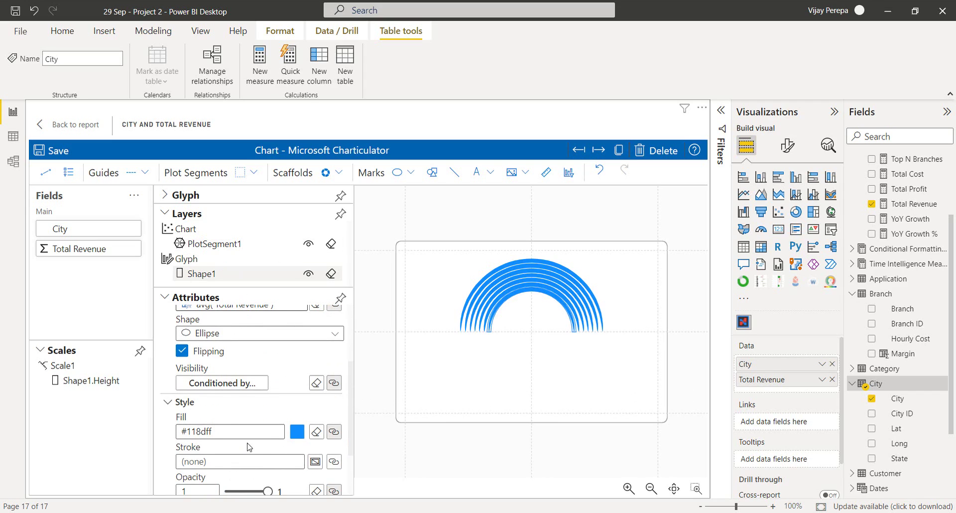
drag(60, 229, 214, 432)
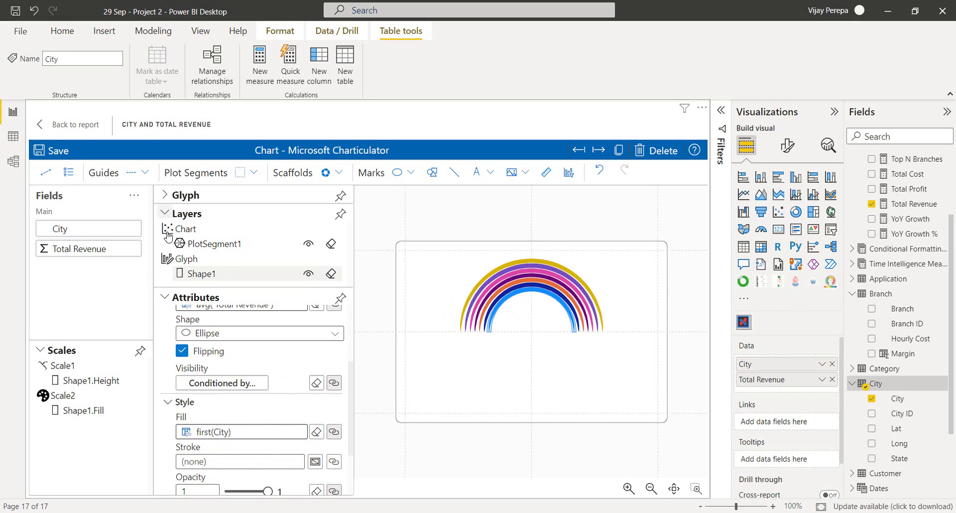
Step: Add a Text mark to the glyph and centre it on the arc shape
click(165, 297)
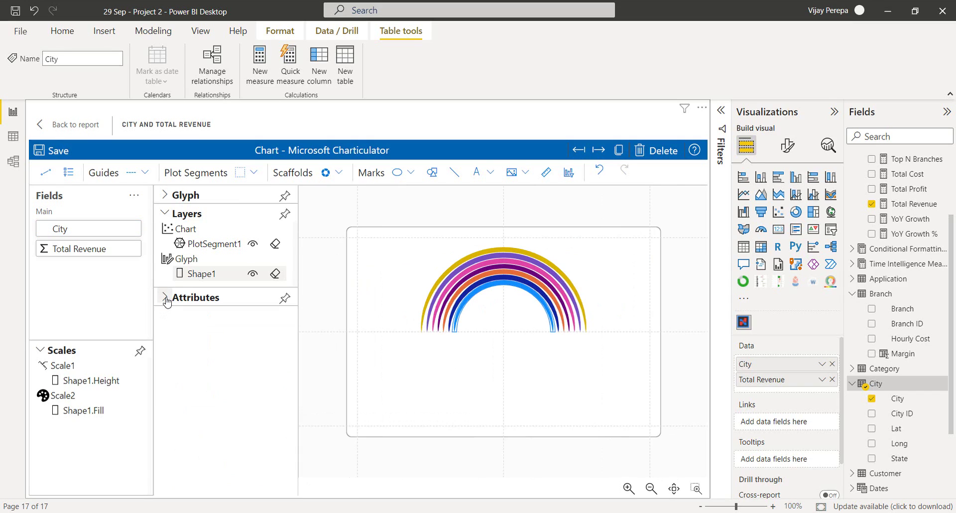
click(164, 214)
click(166, 195)
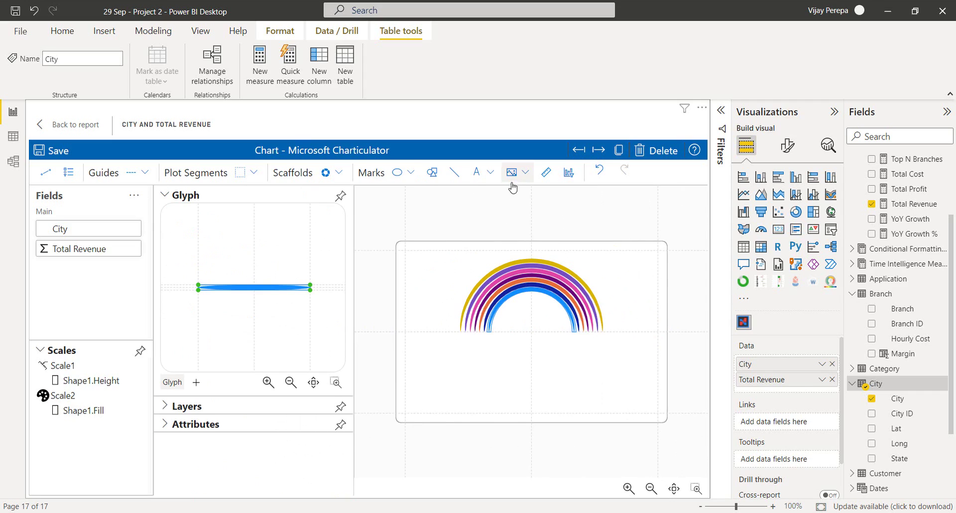
click(477, 172)
drag(473, 193, 241, 283)
scroll(611, 361, up, 5)
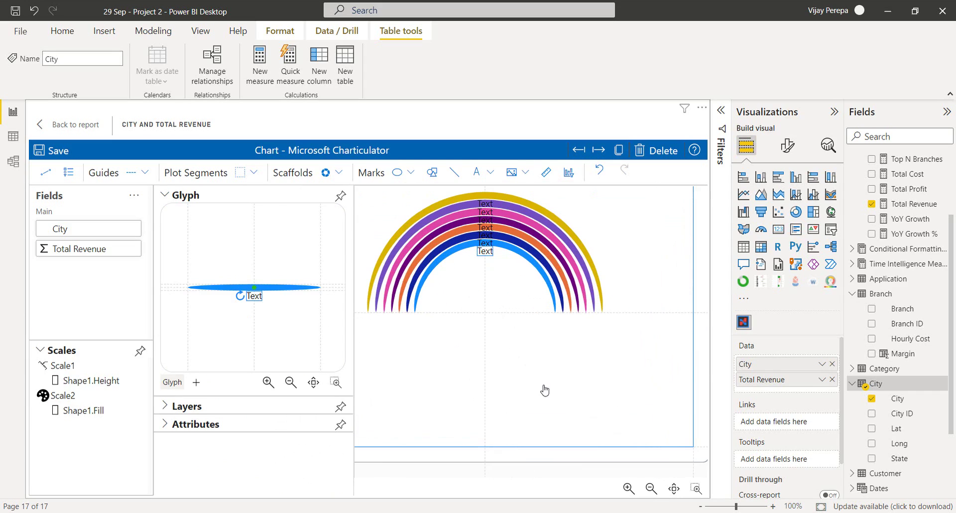
scroll(481, 382, up, 1)
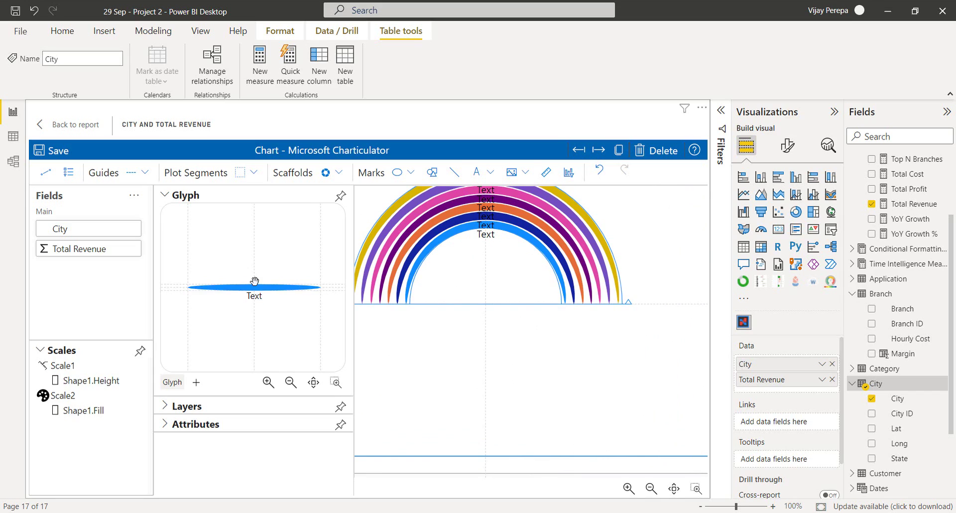
click(255, 297)
drag(256, 300, 230, 291)
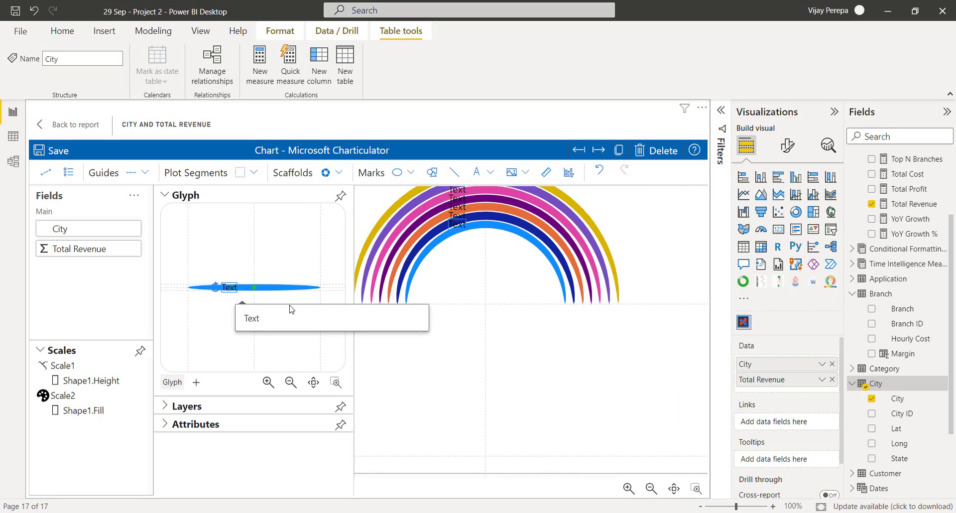
Step: Bind Text1's Text attribute to City so each arc shows its city name
click(175, 199)
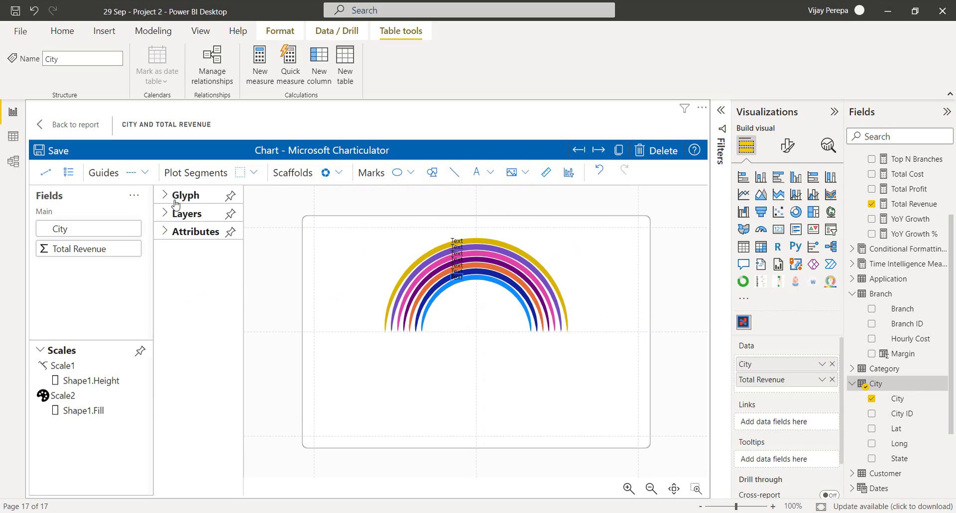
click(166, 214)
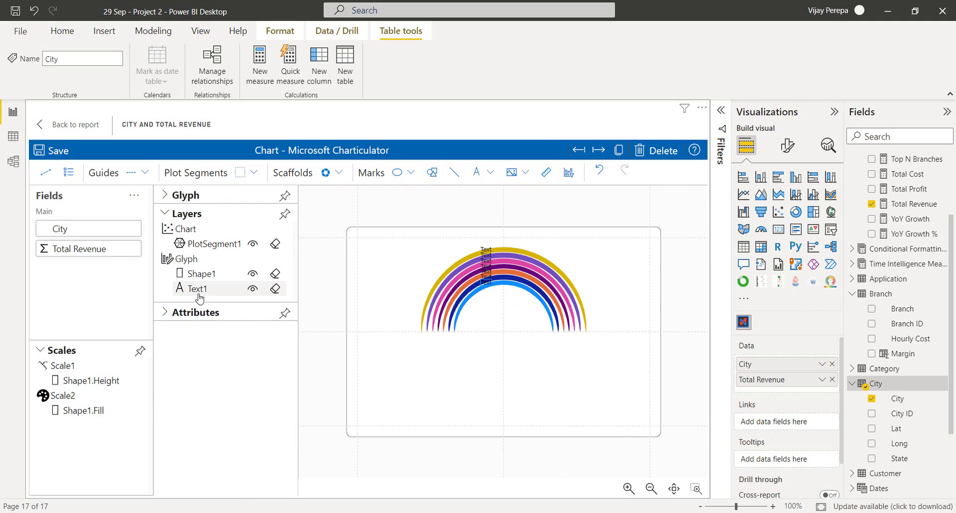
click(196, 313)
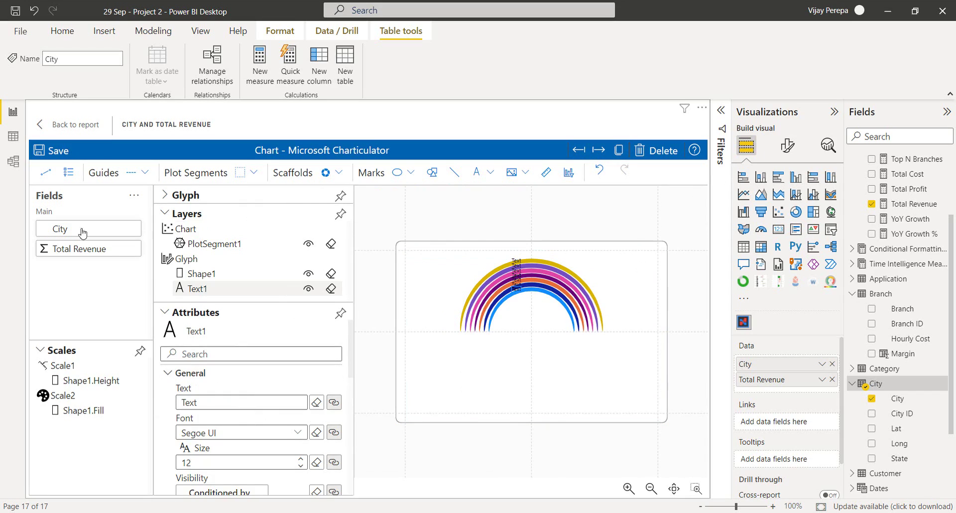
drag(58, 230, 193, 404)
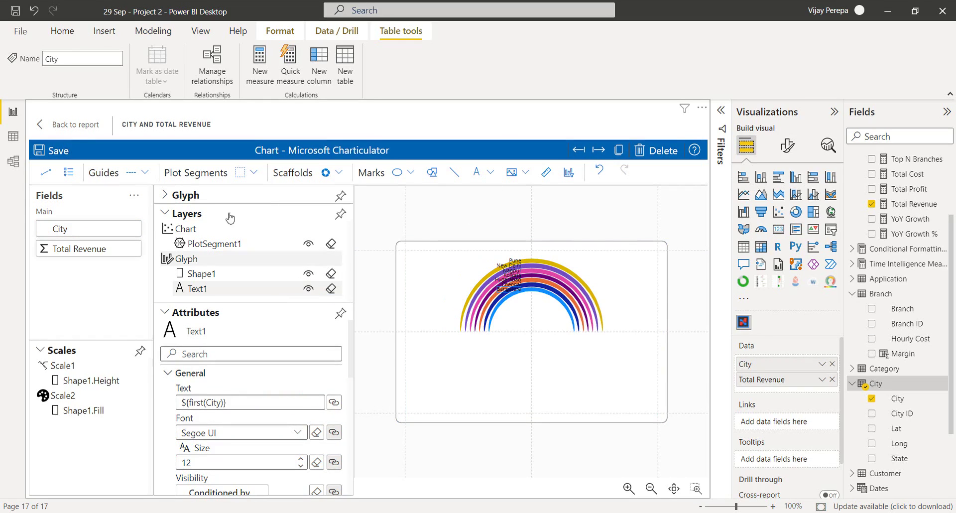
Step: Add a second text label right of centre showing each city's average Total Revenue
click(155, 197)
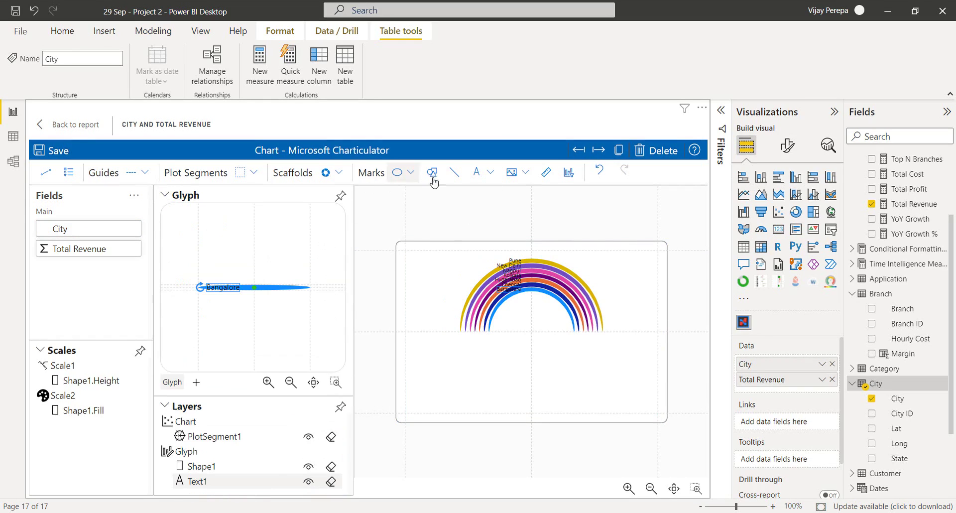
drag(475, 175, 261, 295)
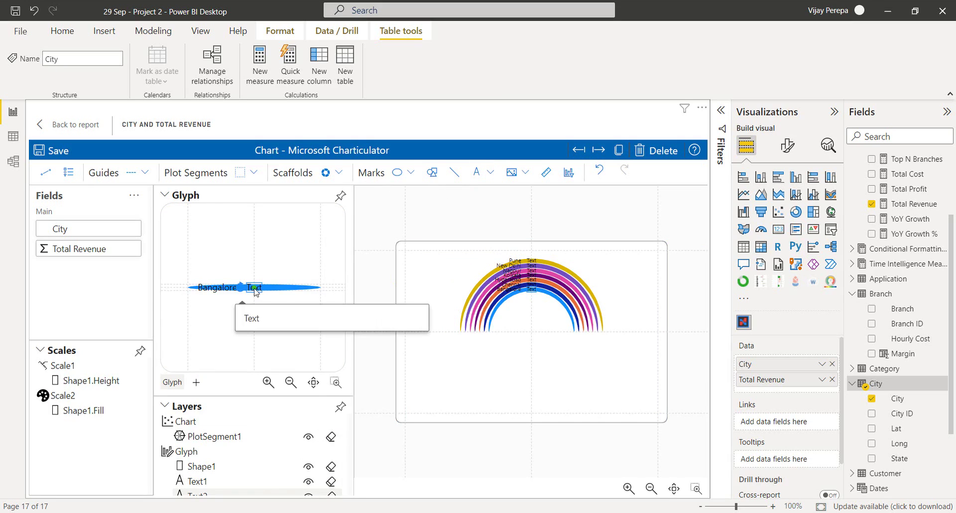
click(256, 291)
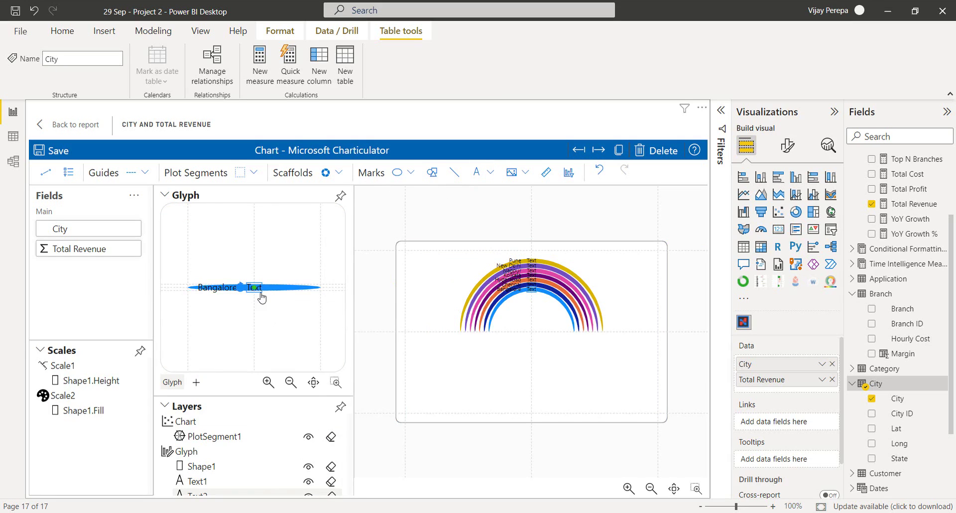
drag(261, 297, 275, 297)
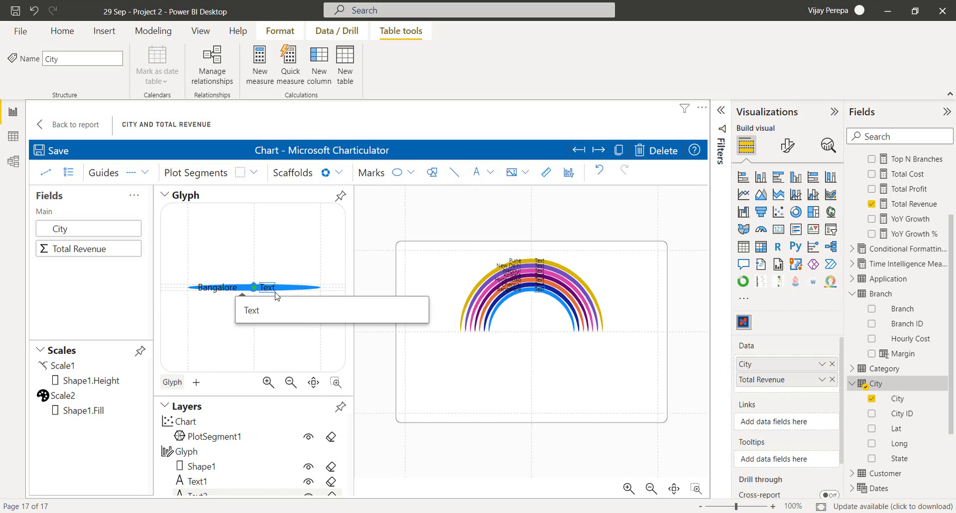
click(166, 196)
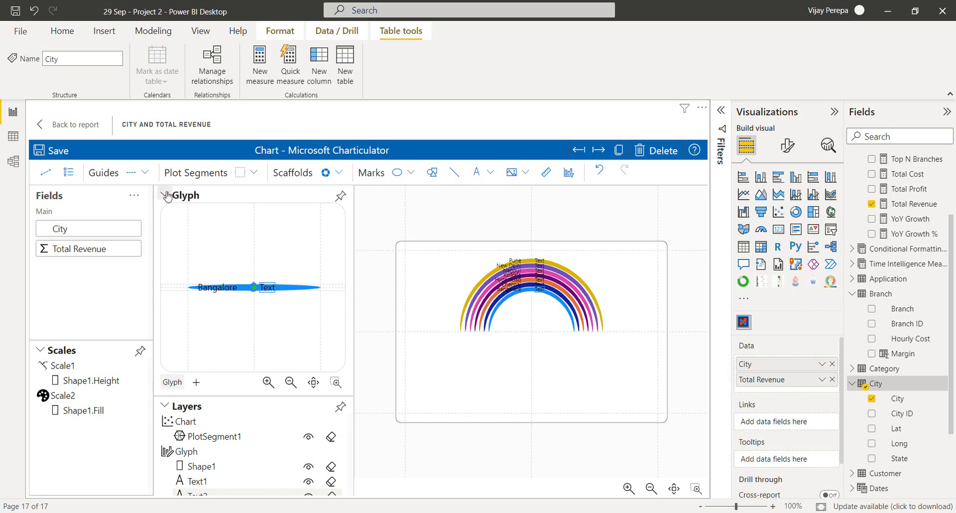
click(166, 196)
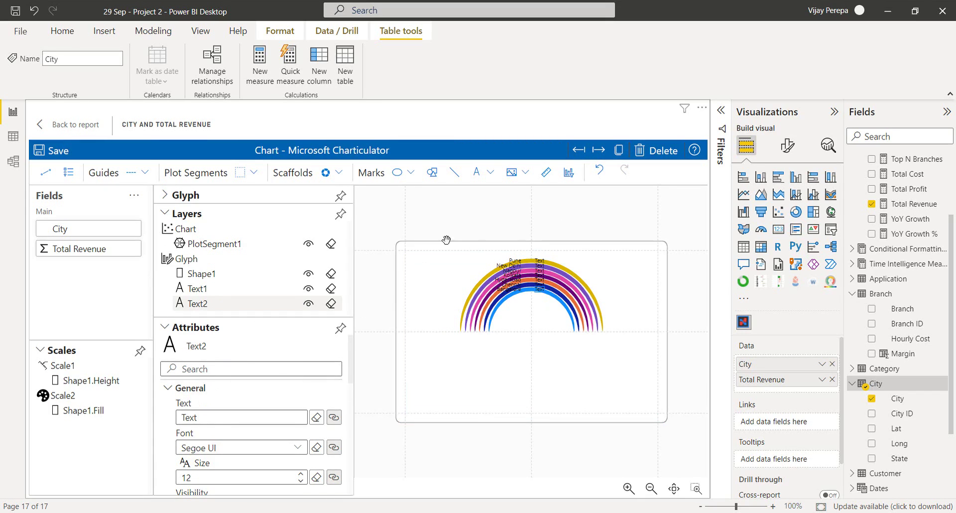
drag(84, 250, 203, 410)
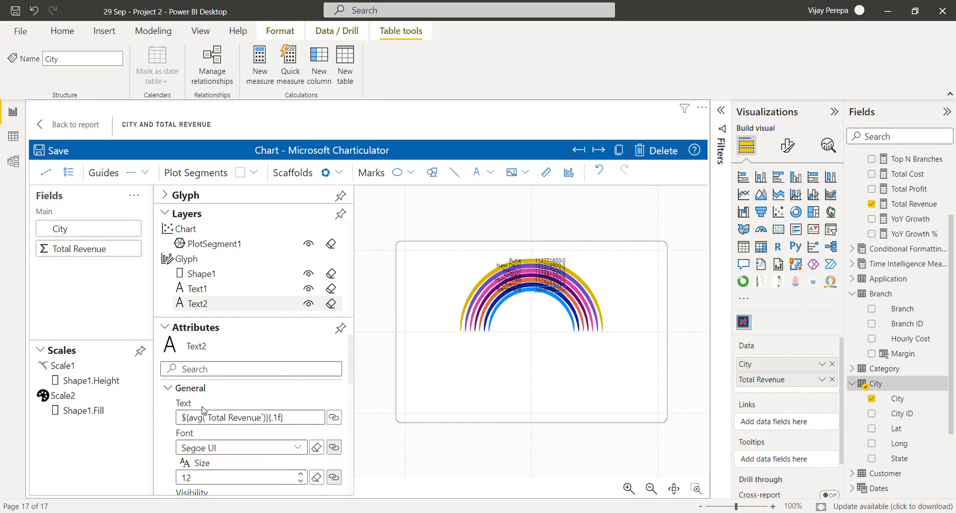
Step: Divide the revenue label's expression by 1000000 to show totals in millions
scroll(455, 312, up, 3)
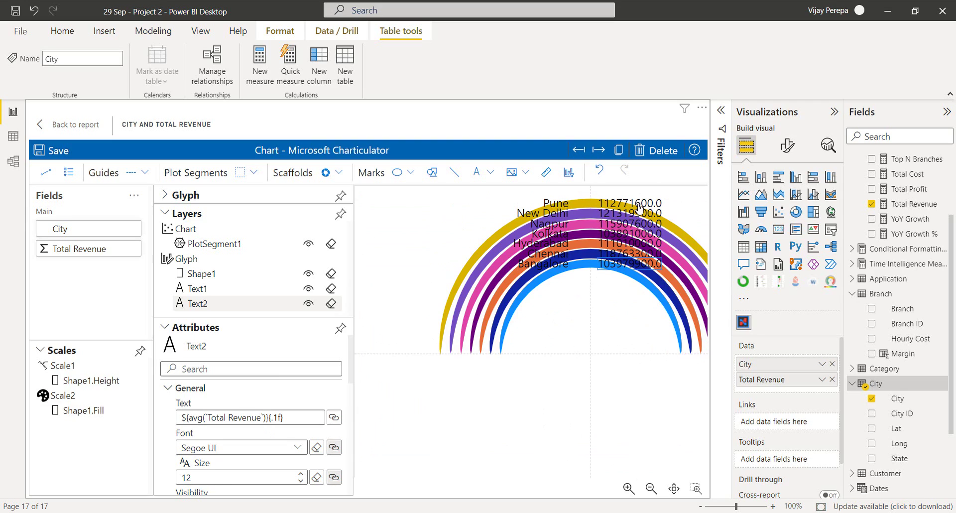
click(264, 417)
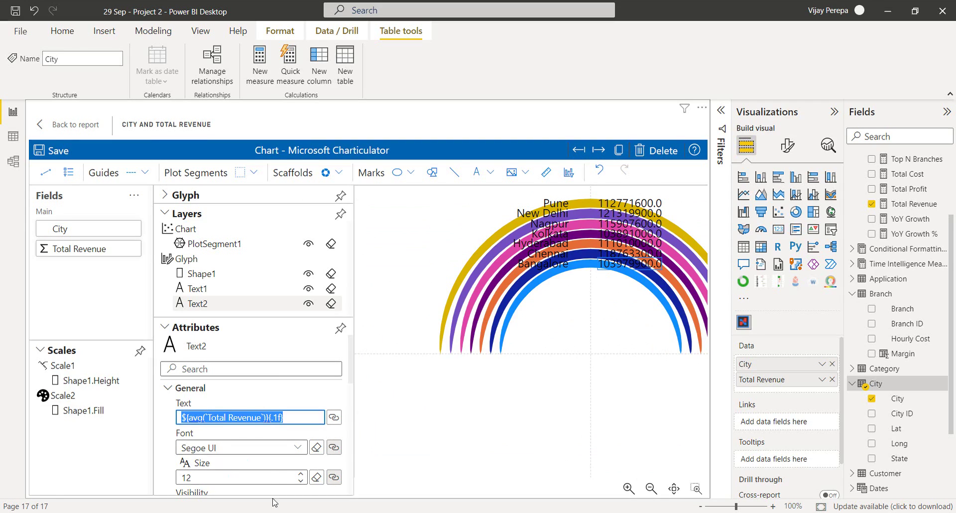
click(219, 417)
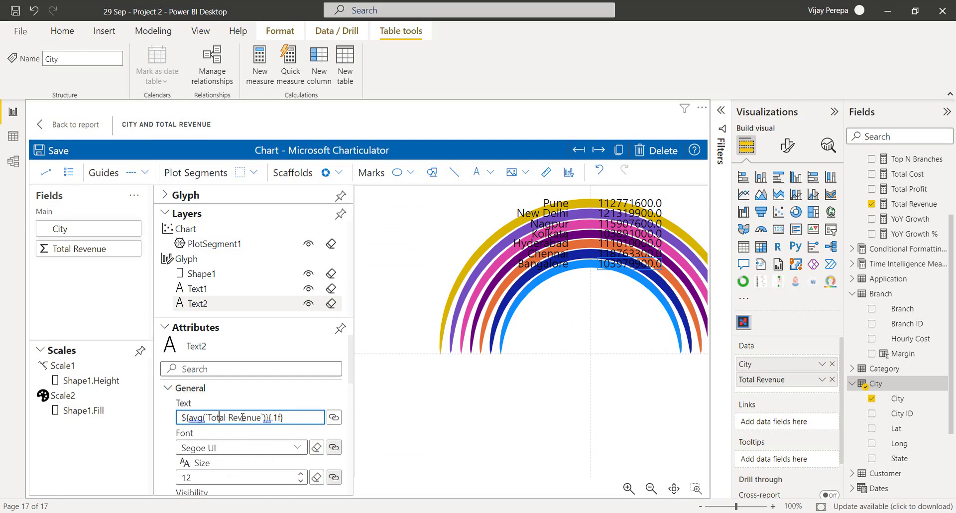
click(264, 417)
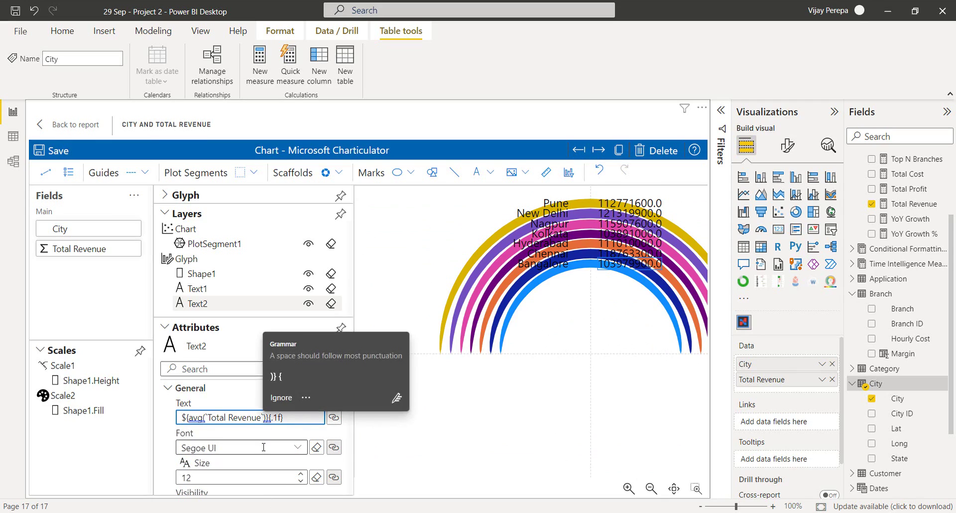
text(/10)
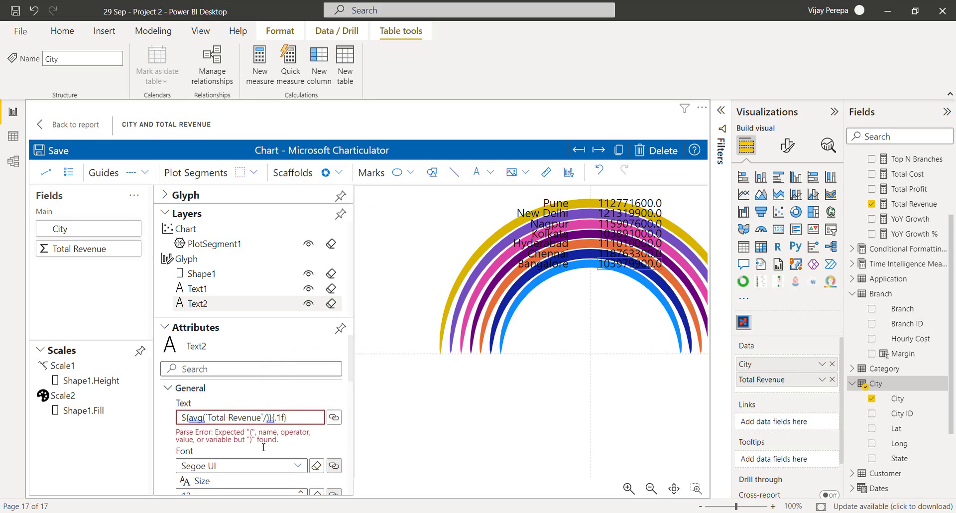
text(00000)
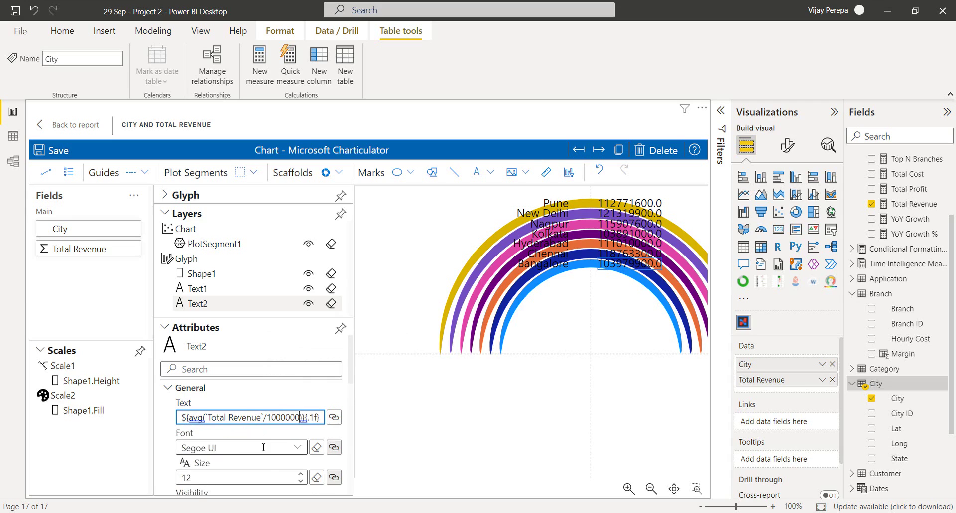
click(637, 317)
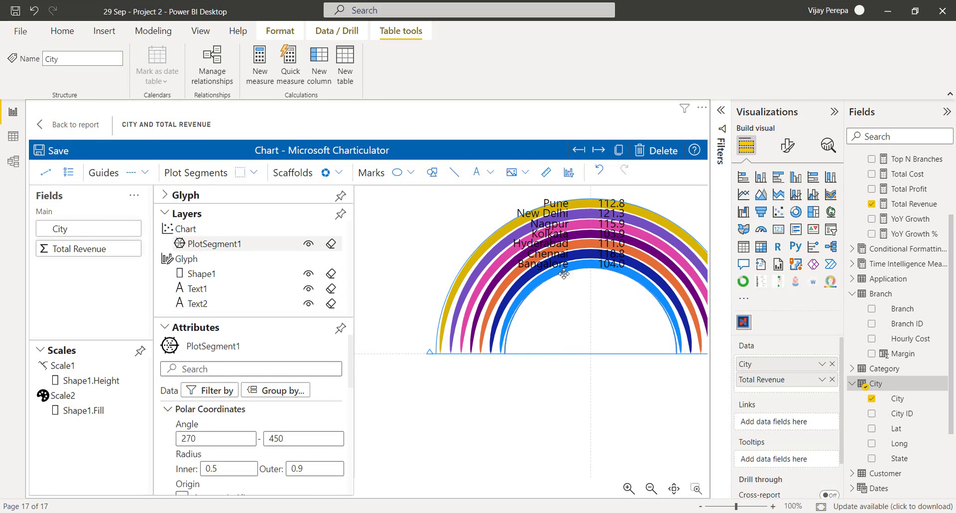
Step: Collapse the Visualizations and Fields panes to widen the chart
click(834, 111)
click(946, 112)
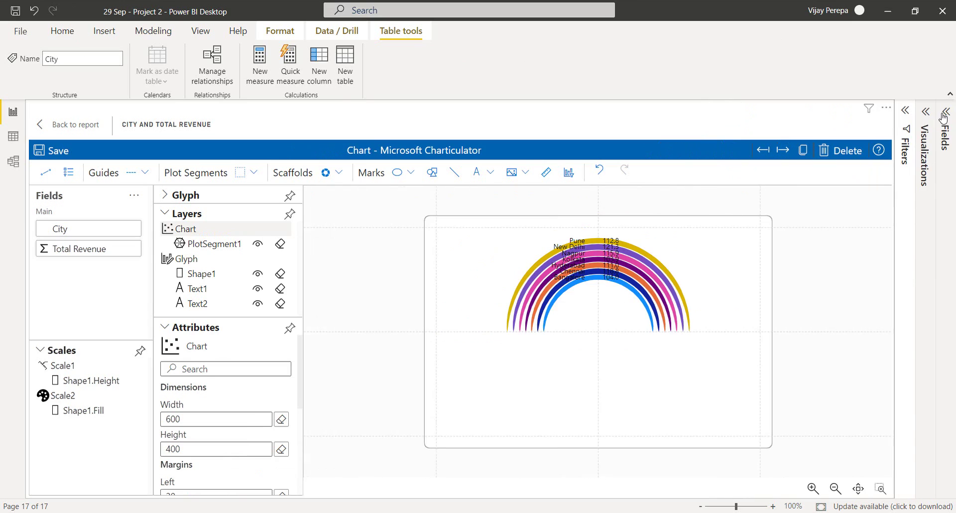
scroll(701, 314, up, 3)
scroll(246, 399, down, 1)
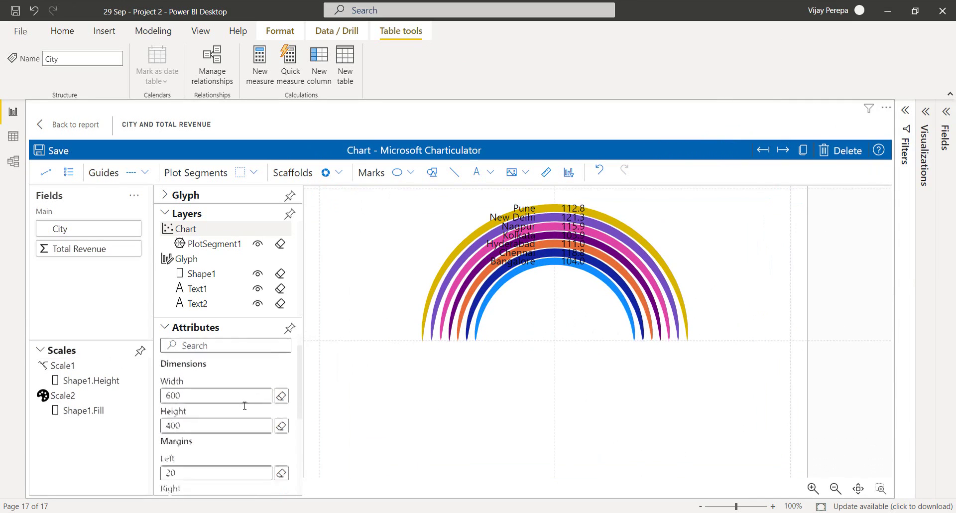
Step: Turn on PlotSegment1's Automatic Alignment, toggling Height to Area on and back off
click(199, 244)
scroll(237, 424, down, 4)
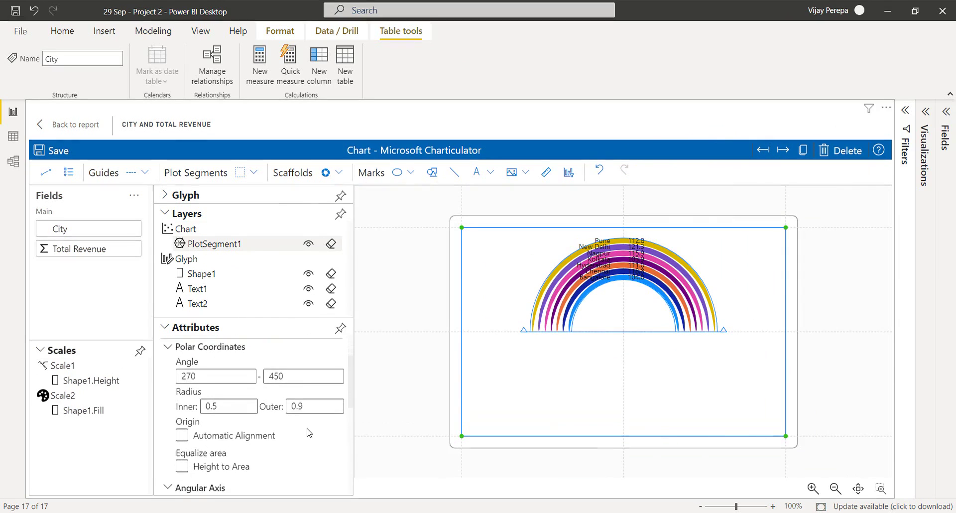
click(208, 405)
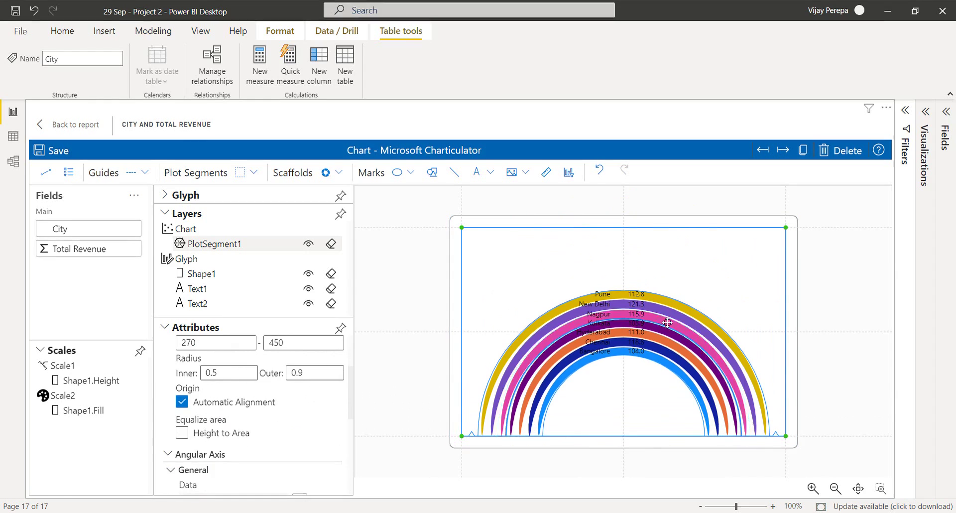
click(235, 441)
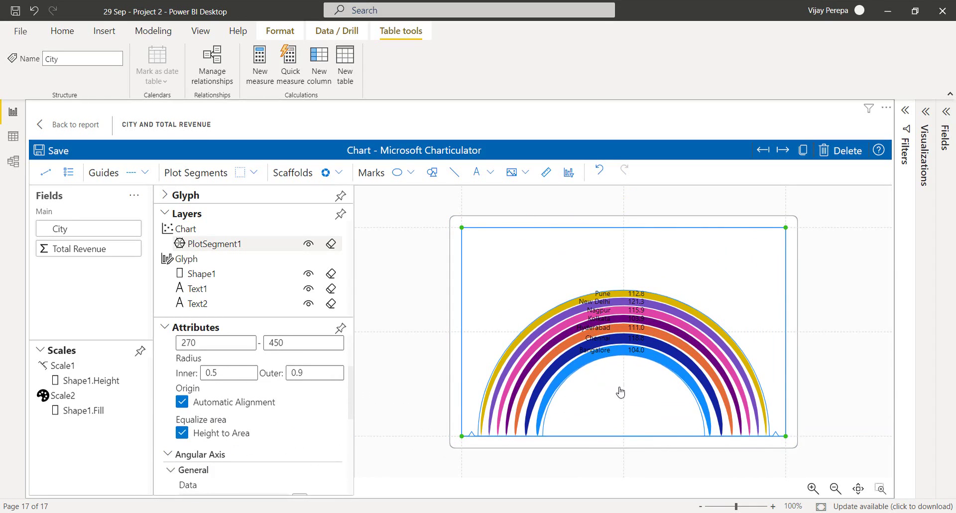
click(217, 437)
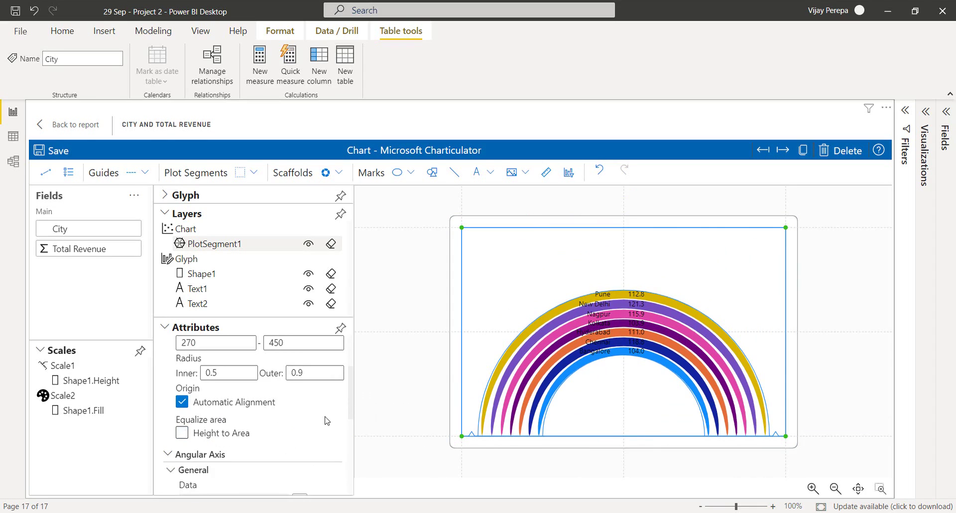
scroll(337, 413, down, 5)
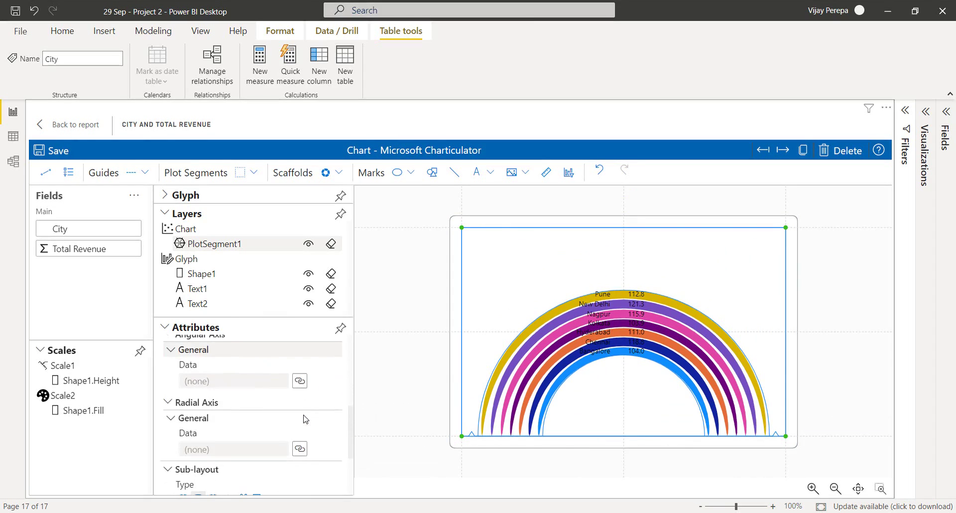
Step: Order the arcs by Total Revenue, reversed so New Delhi (121.3) is outermost
scroll(308, 419, down, 2)
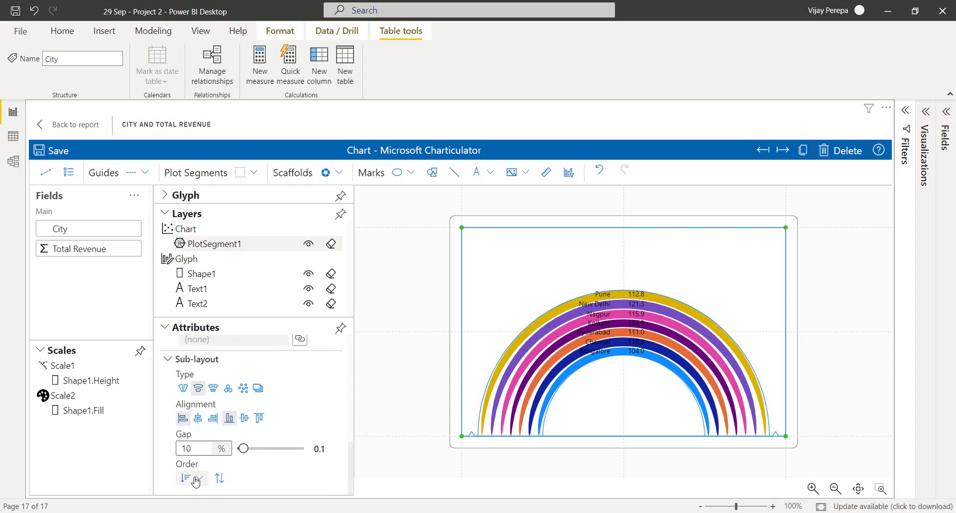
click(193, 479)
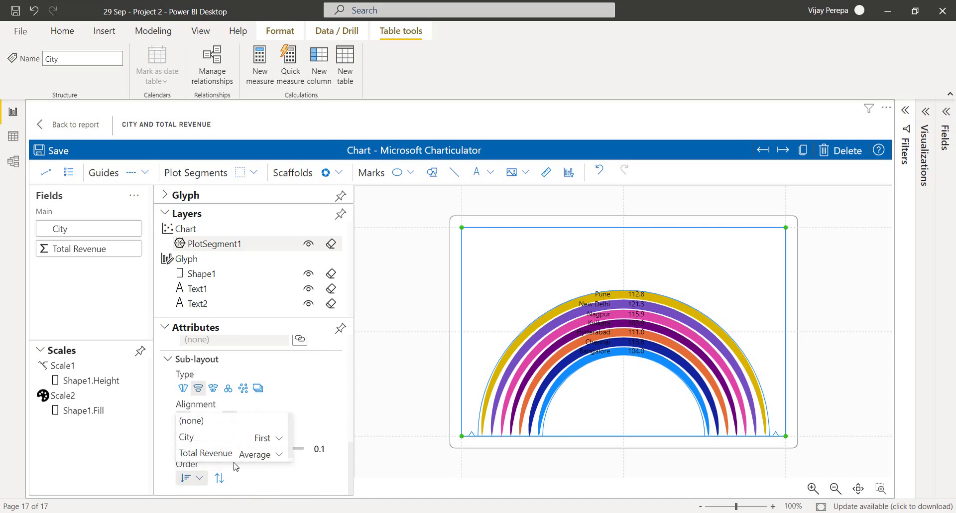
click(206, 453)
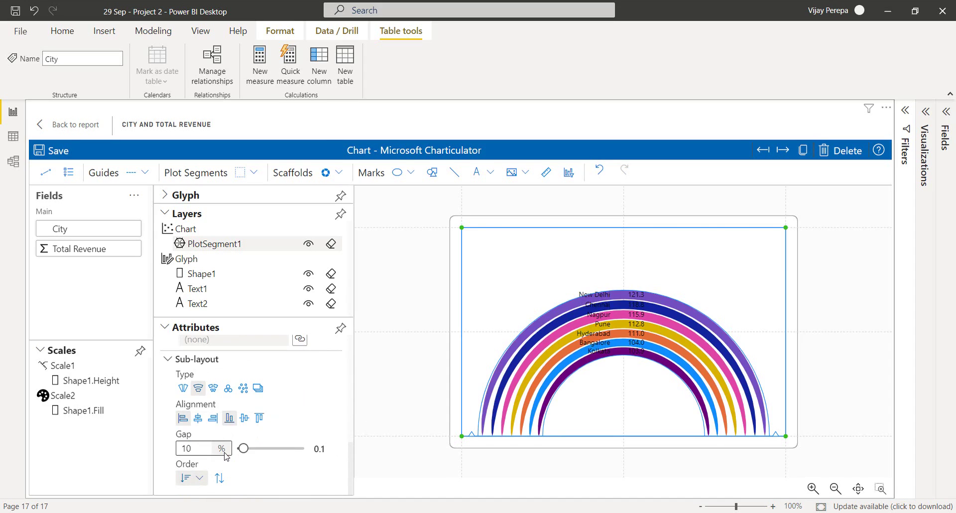
click(220, 478)
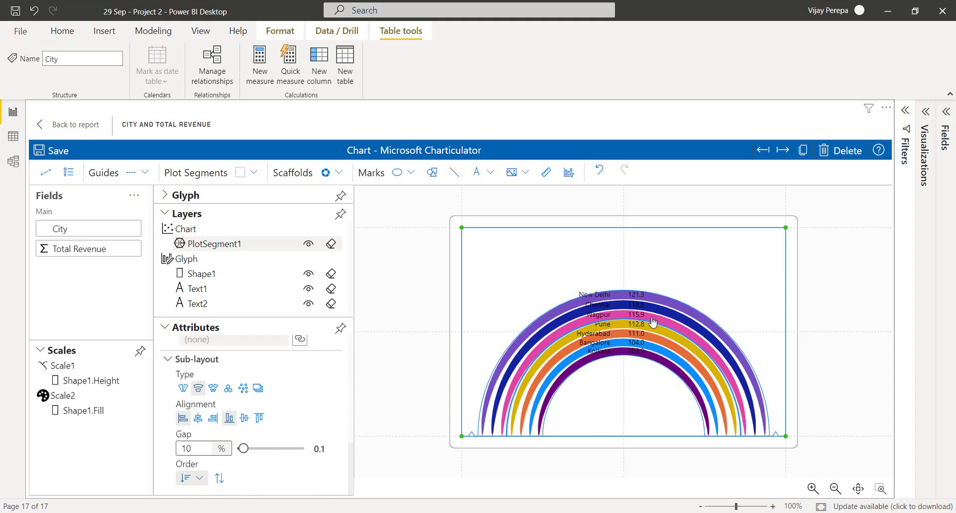
Step: Raise the Text1 city labels' rotation to 11 so they tilt along the arcs
click(219, 291)
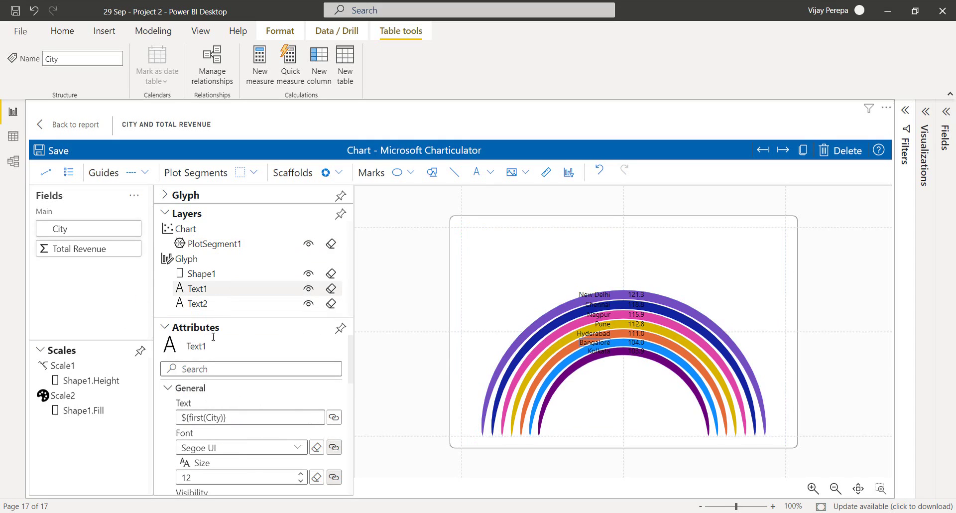
scroll(303, 421, down, 3)
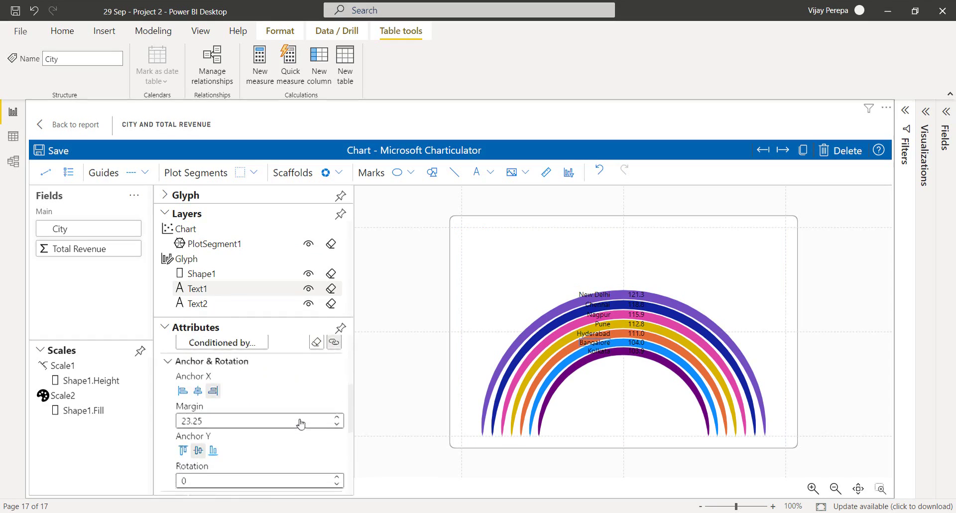
scroll(301, 422, down, 1)
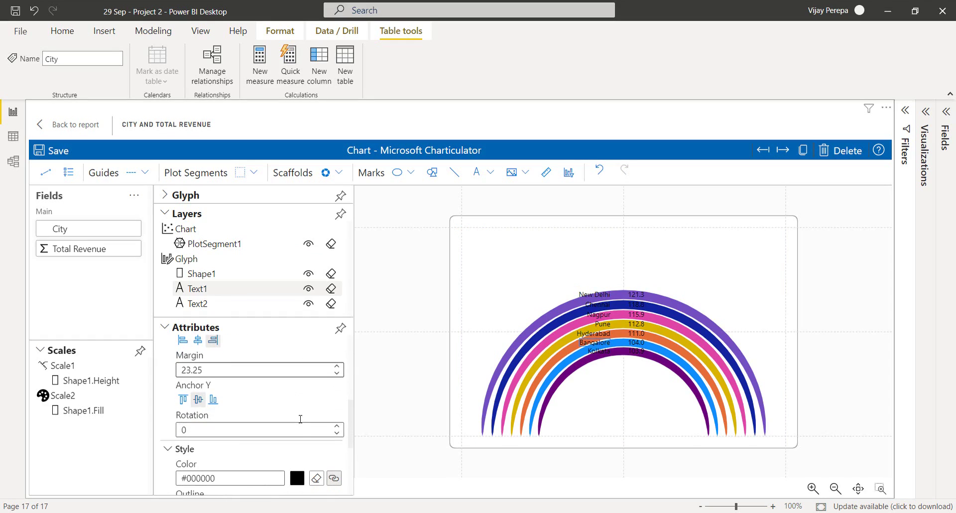
click(337, 426)
click(337, 427)
click(337, 427)
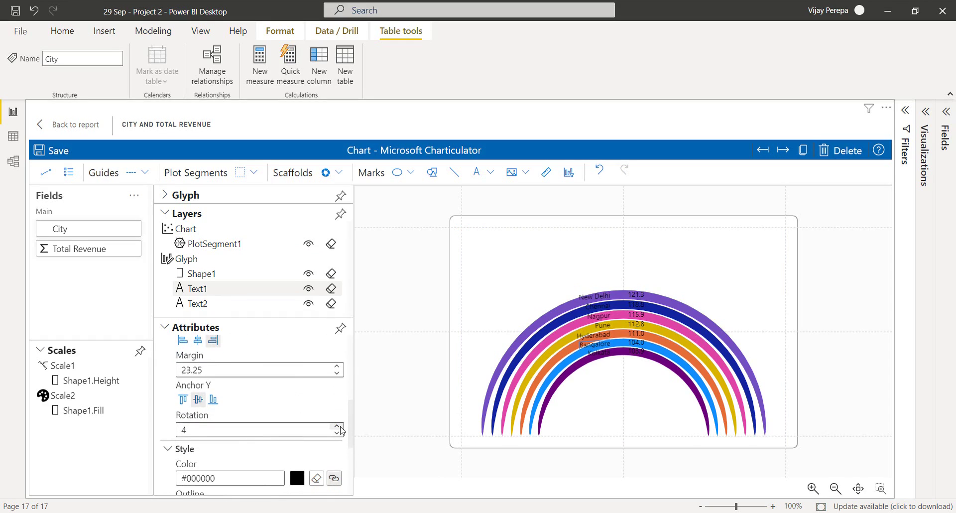
click(337, 427)
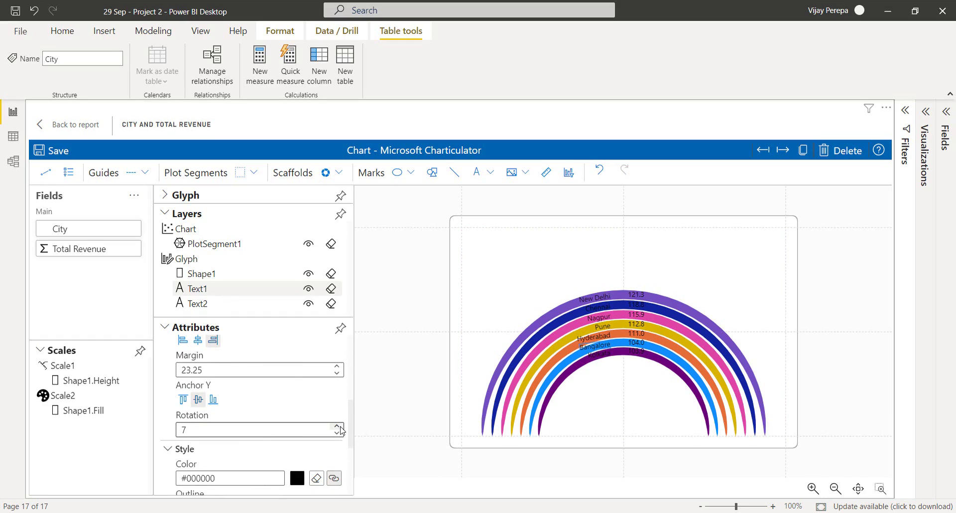
click(337, 426)
click(337, 427)
click(337, 426)
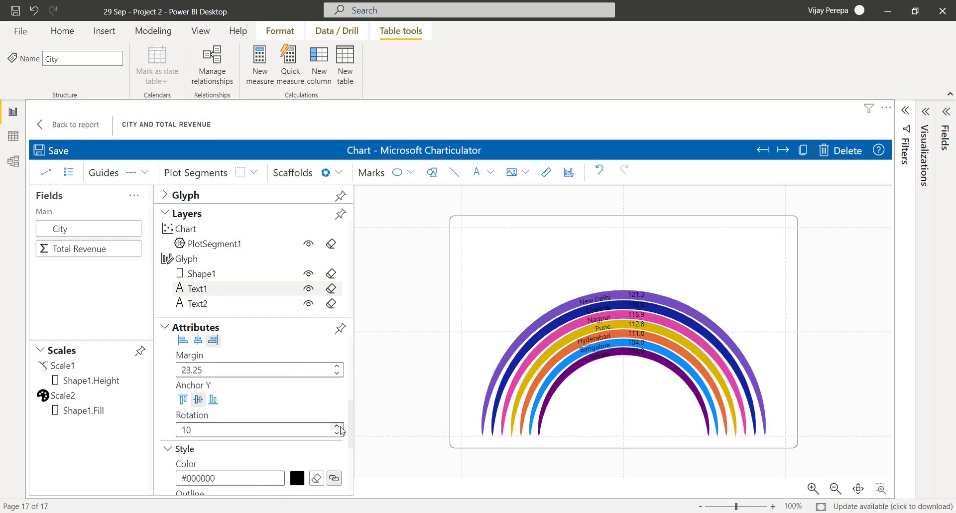
click(337, 427)
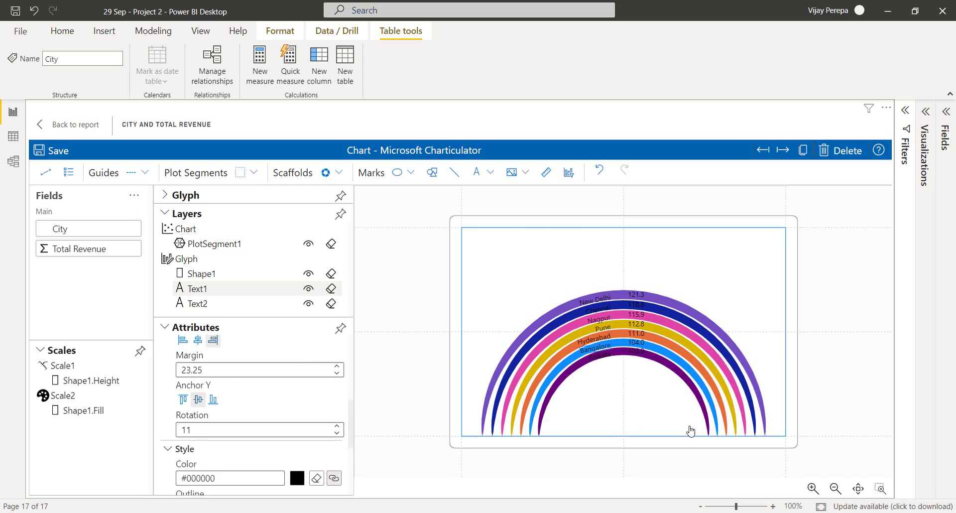
Step: Set the Text2 revenue value labels' rotation to -9, tilting them opposite the city names
click(208, 302)
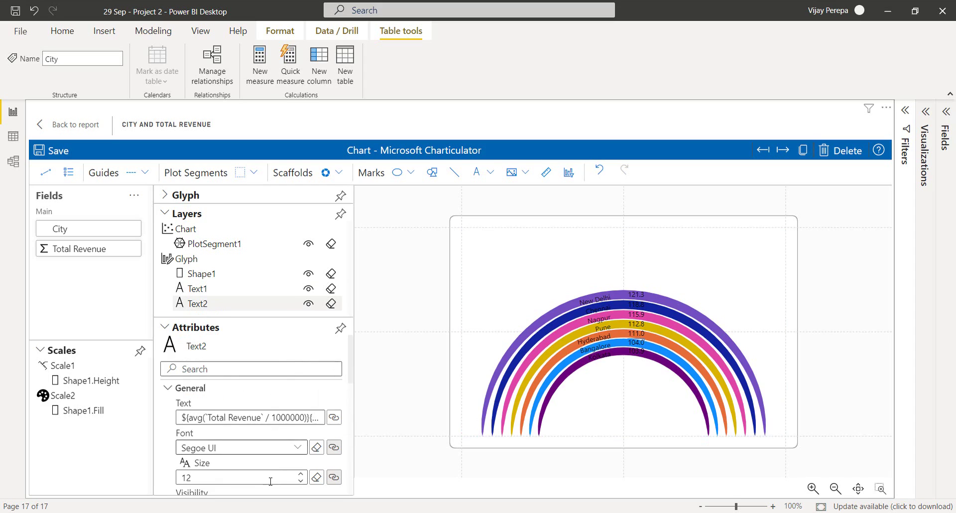
scroll(282, 462, down, 1)
scroll(282, 462, down, 3)
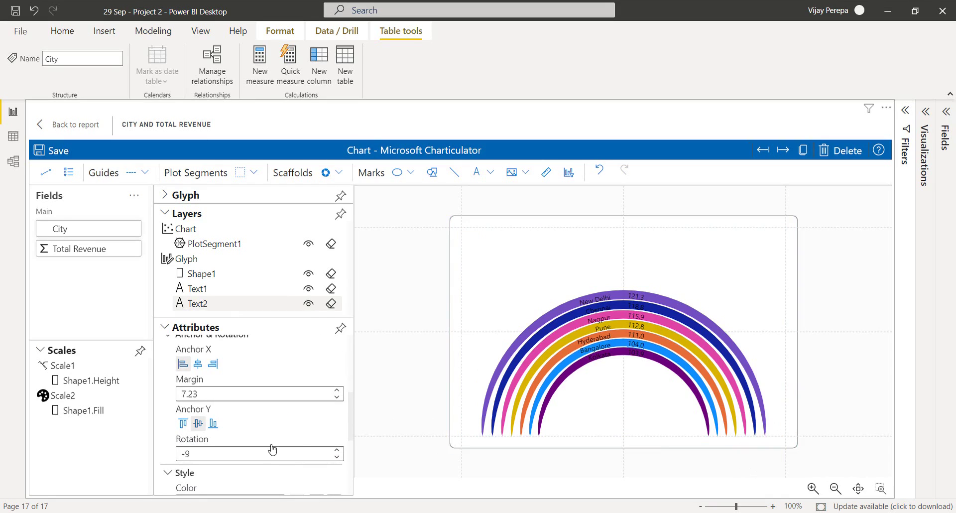
Step: Save the Charticulator rainbow chart design and return to the report
click(848, 392)
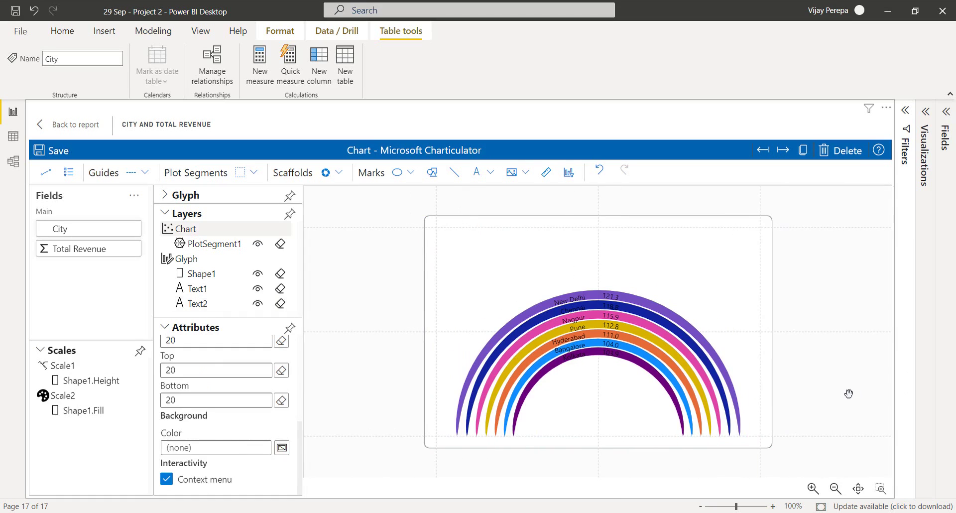
click(50, 152)
click(78, 124)
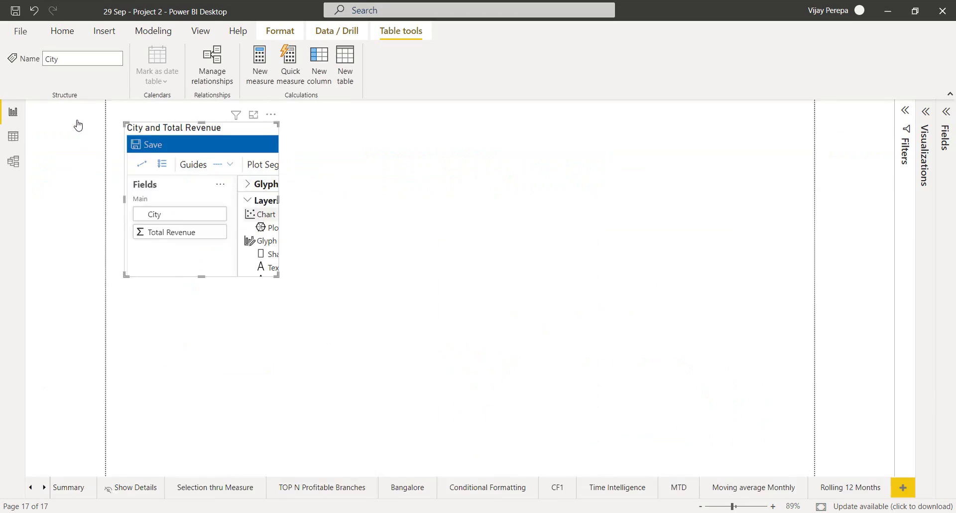
Step: Enlarge the City and Total Revenue visual on Page 5 and show the data tables list
drag(287, 261, 506, 456)
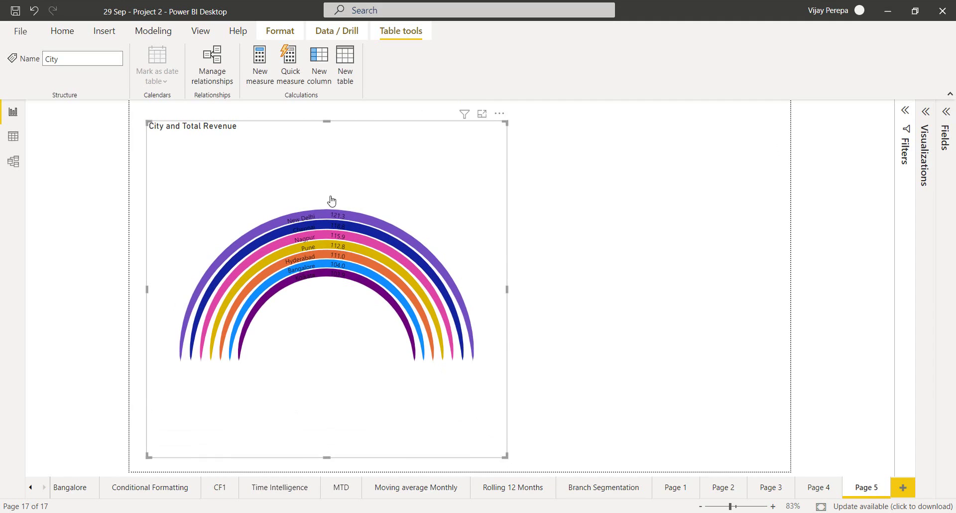
click(619, 278)
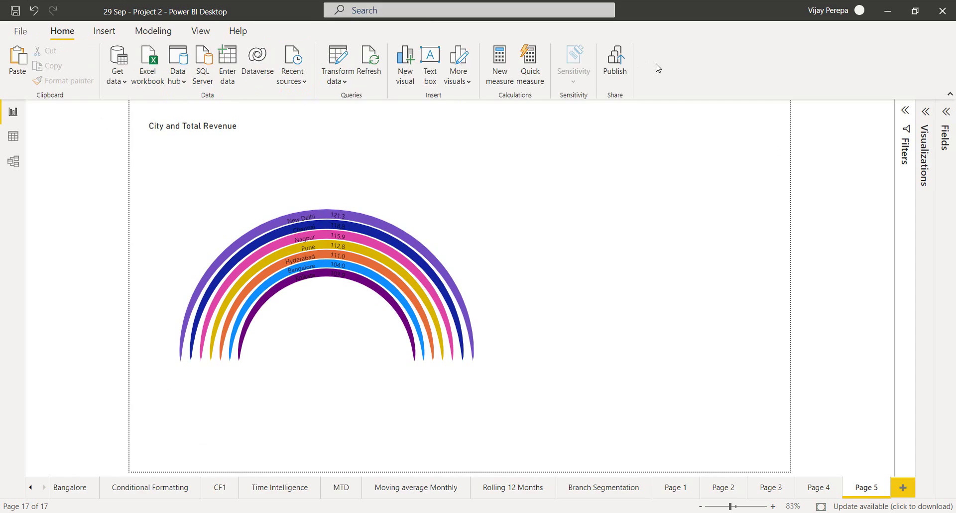
click(943, 114)
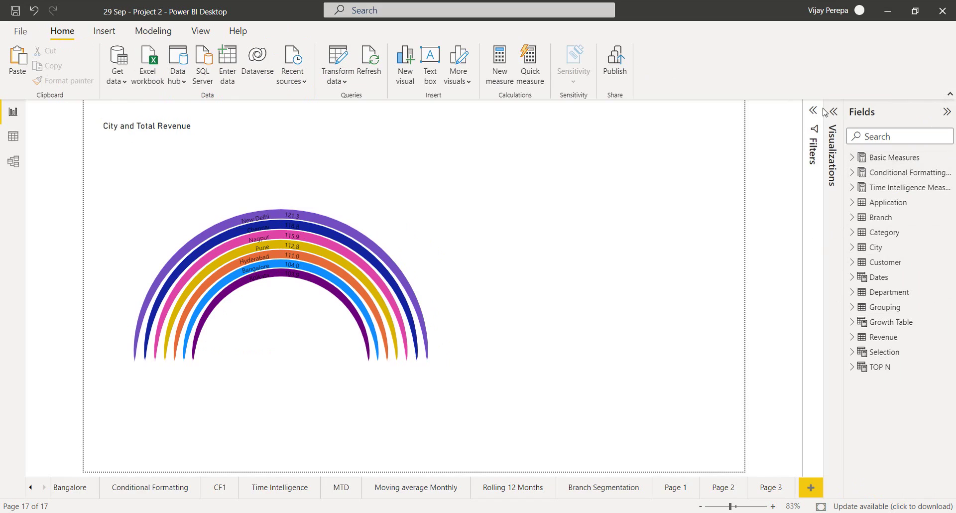
Step: Add a slicer with Dates > Year, styled as a checkbox list, beside the rainbow
click(832, 114)
click(831, 234)
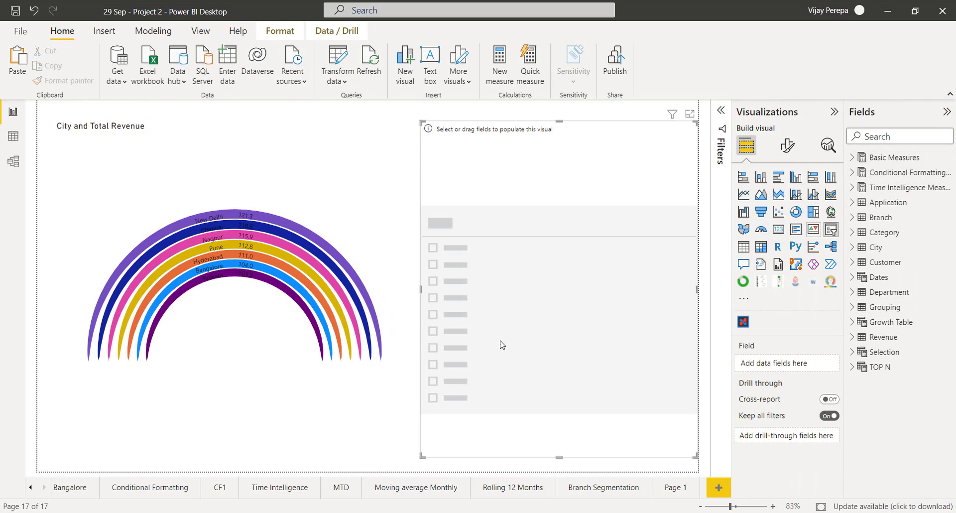
drag(695, 456, 558, 300)
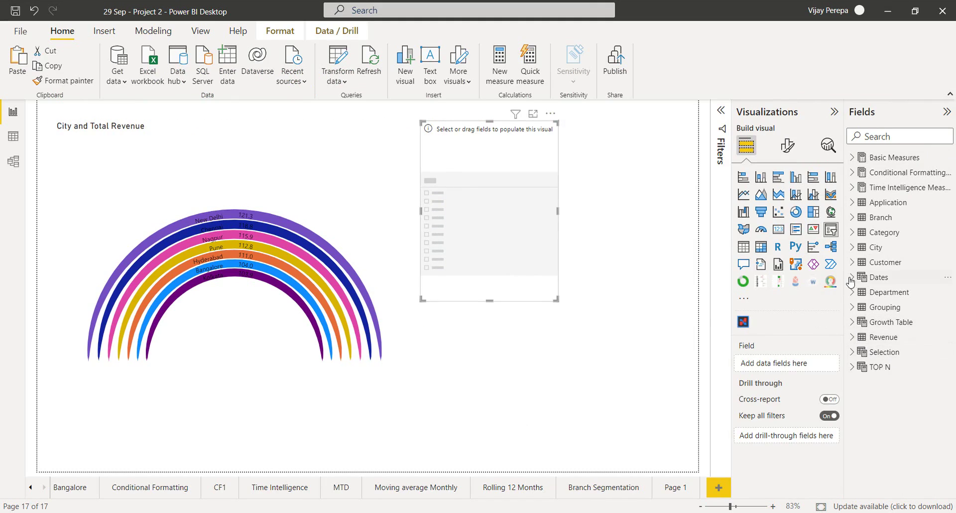
click(850, 279)
drag(898, 353, 458, 256)
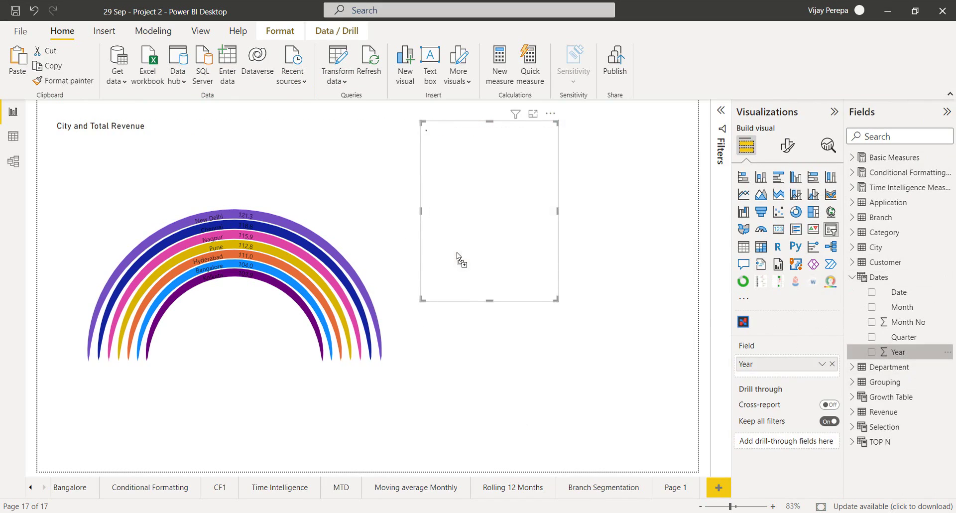
click(548, 132)
click(502, 145)
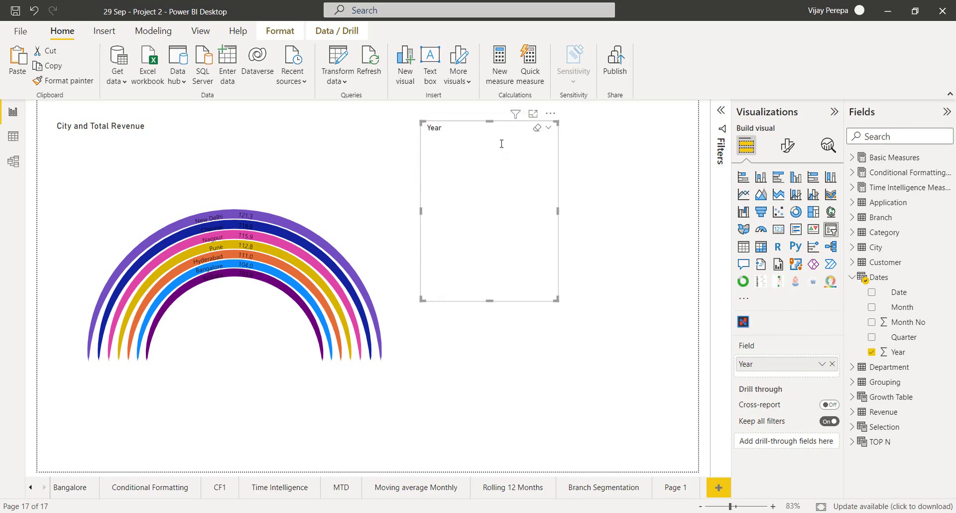
drag(452, 141, 514, 167)
Step: Try years 2017 through 2022 in the Year slicer, settle on 2020, and shrink it
click(508, 170)
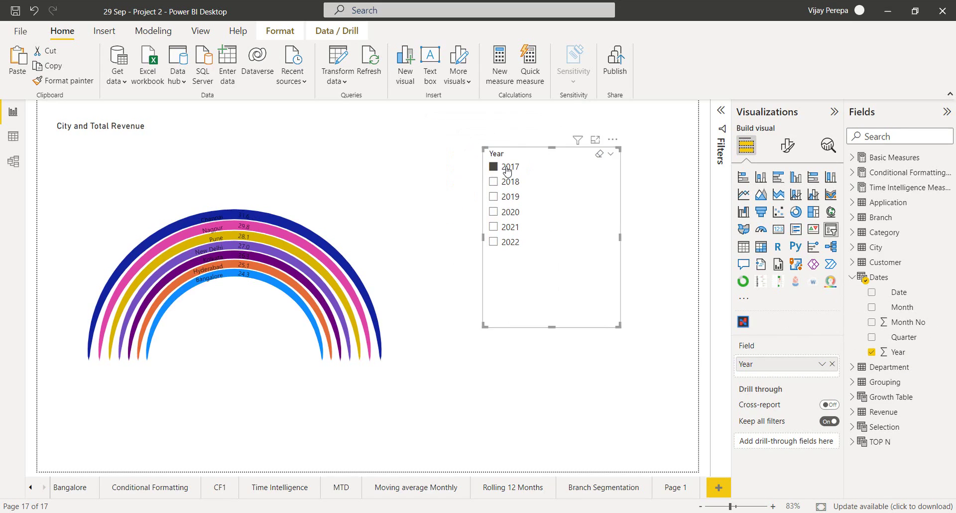
click(510, 172)
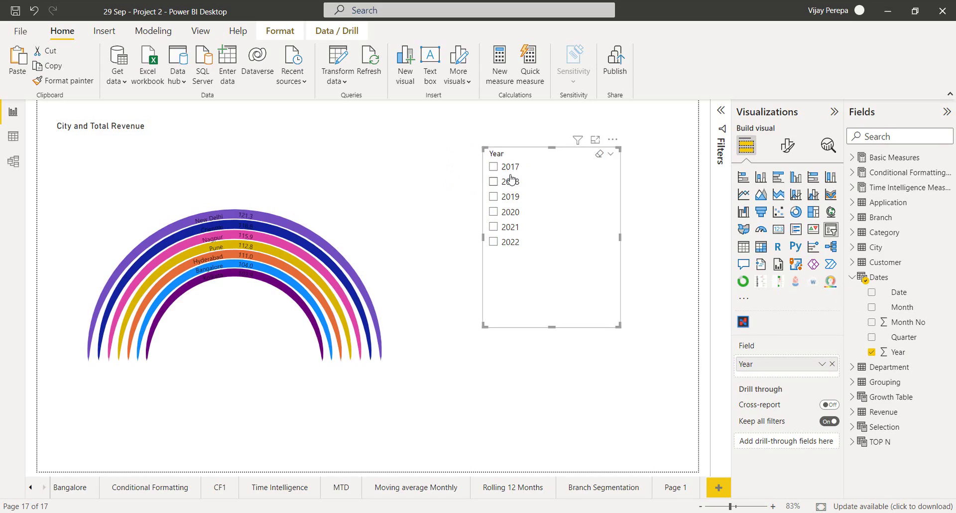
click(511, 180)
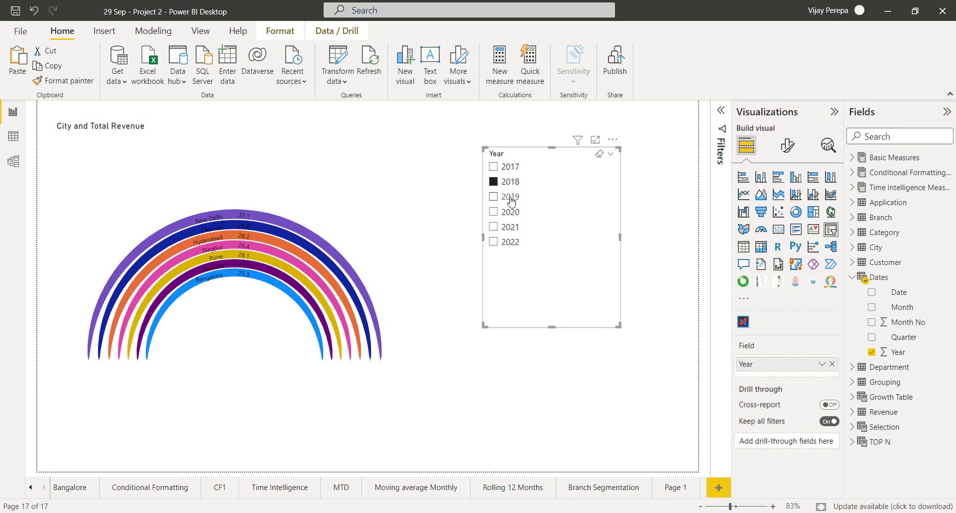
click(511, 199)
click(508, 213)
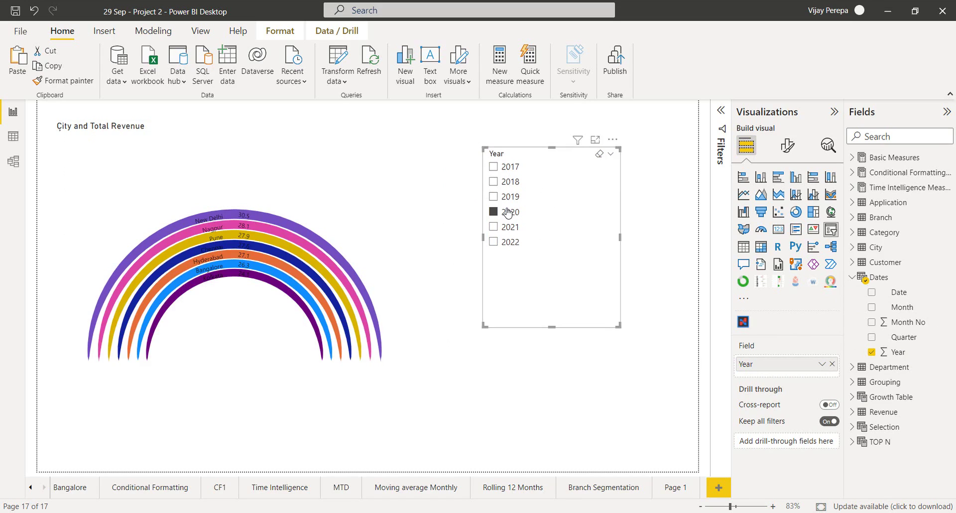
click(508, 242)
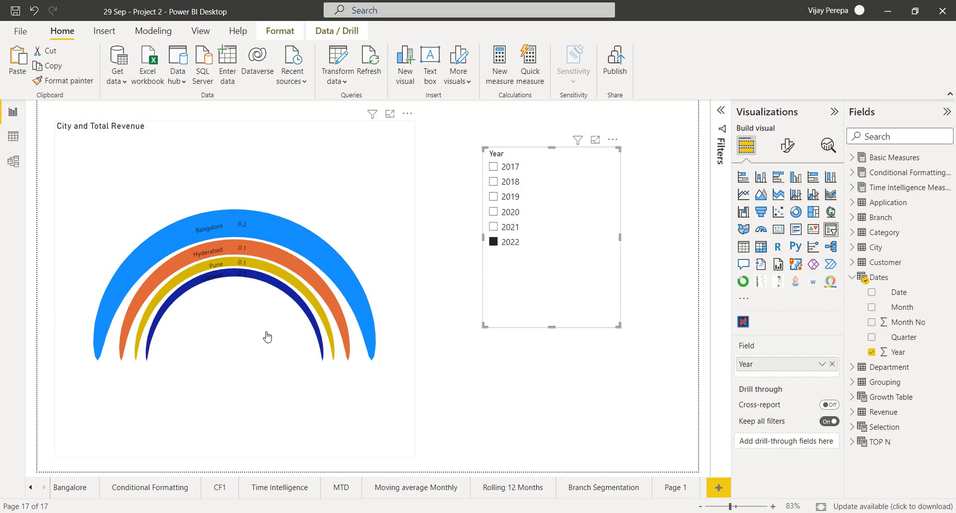
click(515, 229)
click(515, 214)
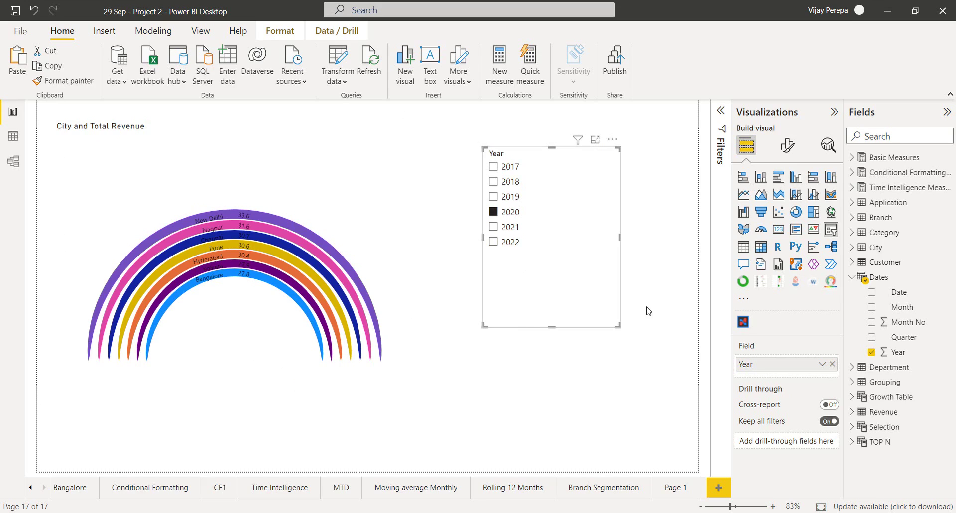
drag(619, 325, 565, 280)
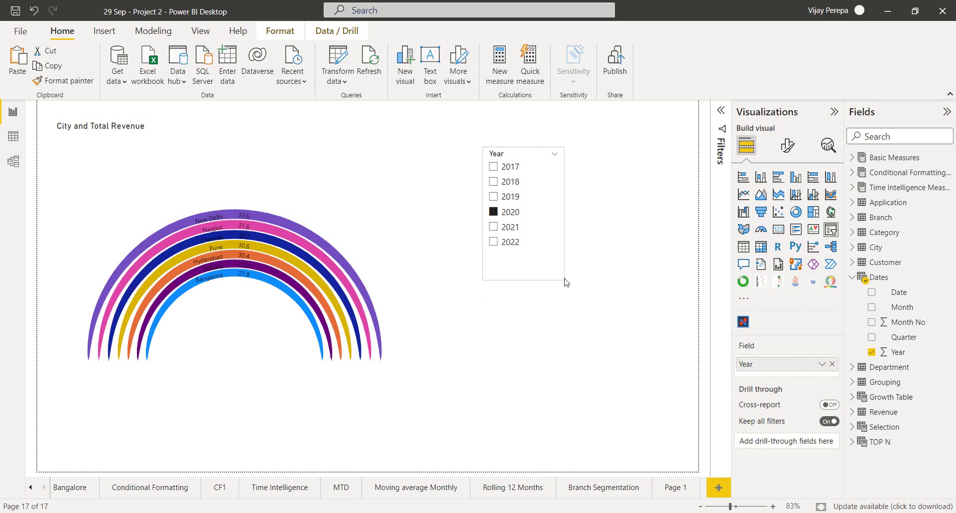
Step: Add a Department slicer below the Year slicer, check Admin, and shrink it
click(605, 264)
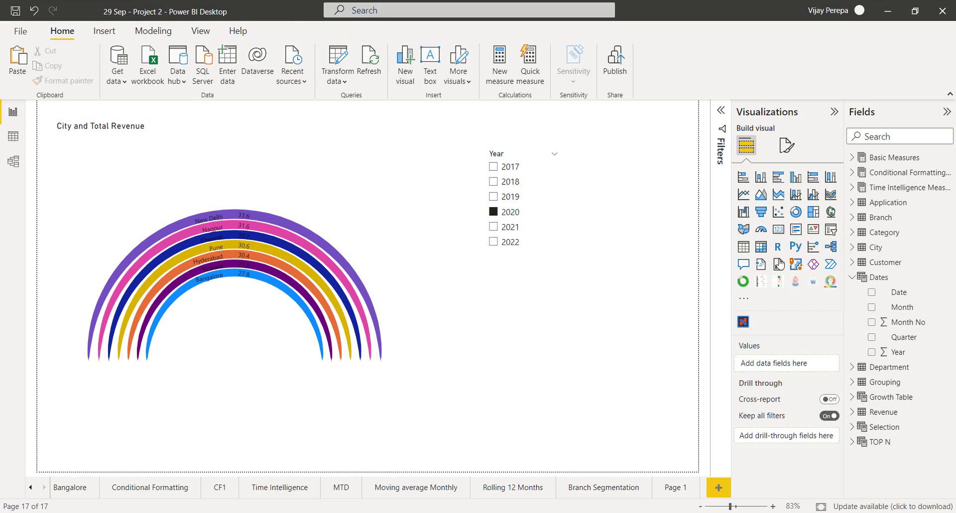
click(830, 230)
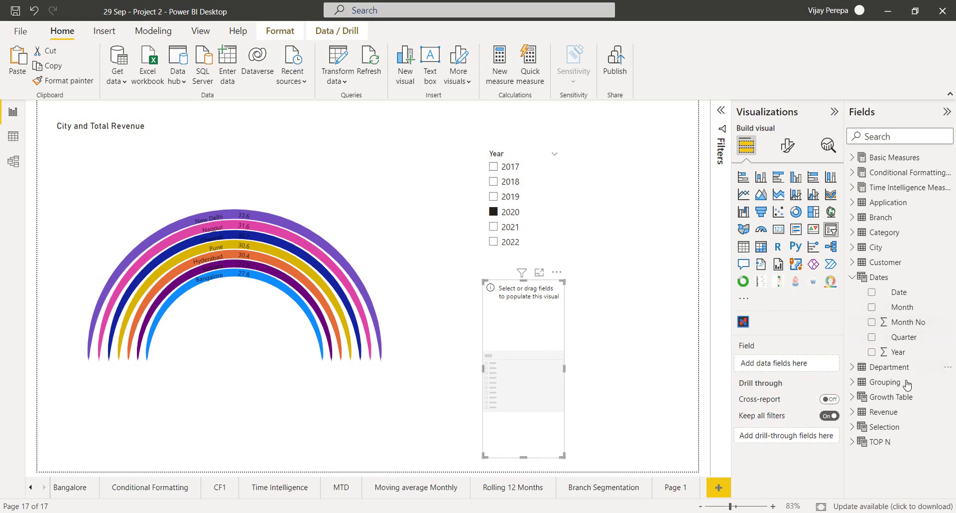
click(852, 366)
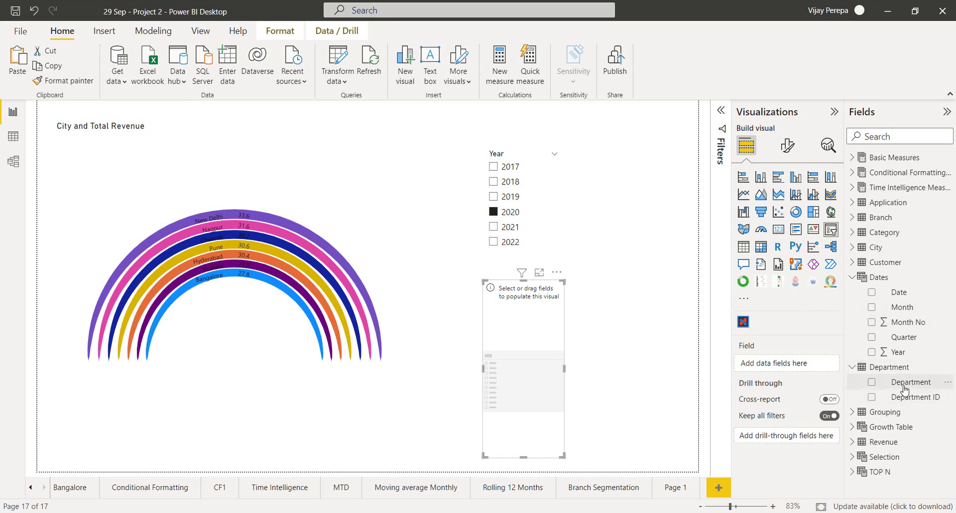
drag(906, 382, 501, 430)
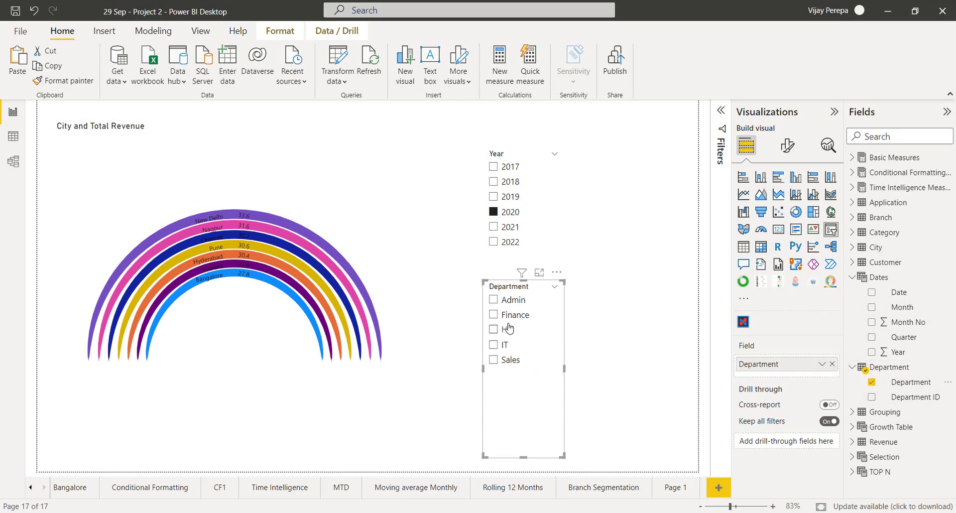
click(505, 299)
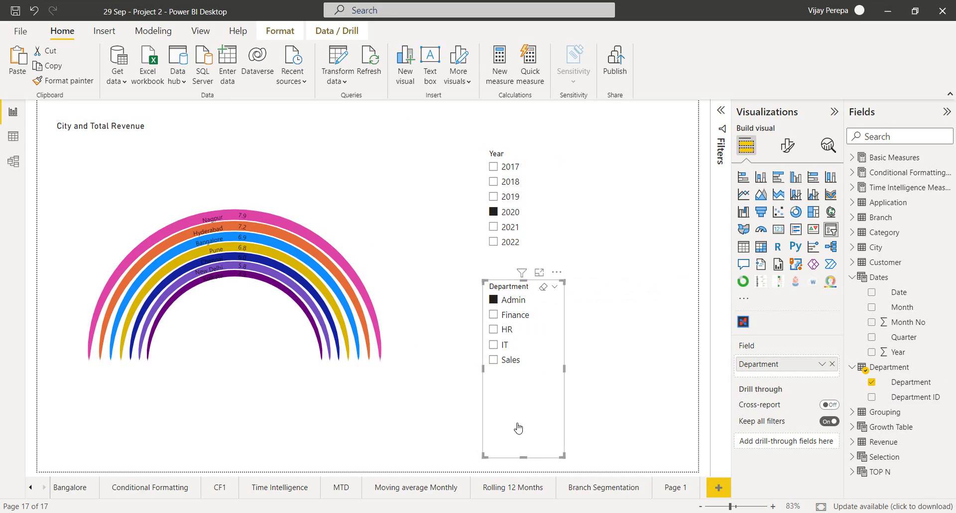
drag(562, 455, 555, 400)
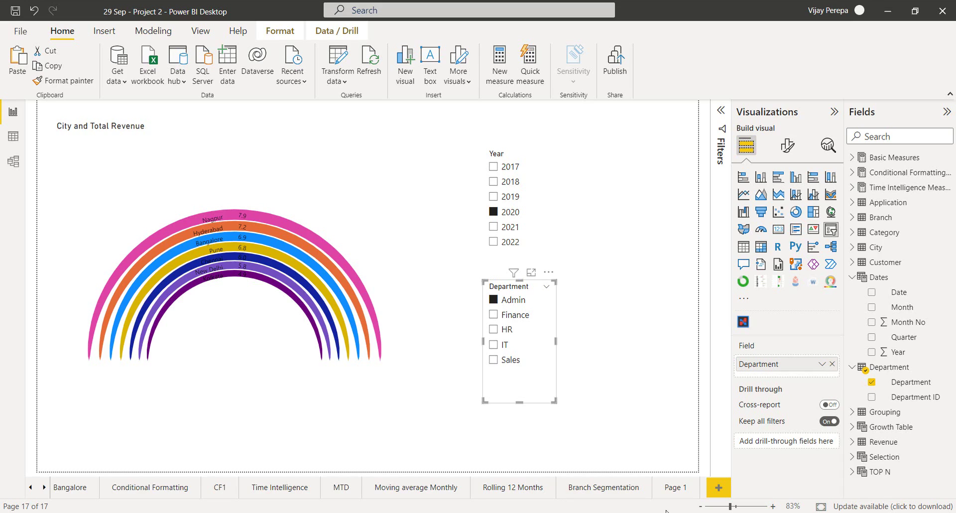
Step: Move from Branch Segmentation and Page 1 to Page 4 via the page tabs
click(638, 489)
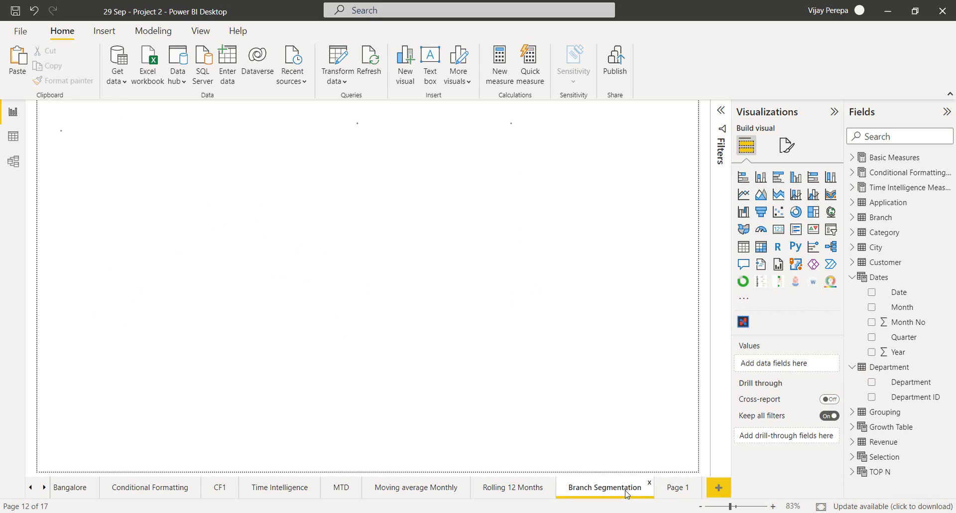
click(676, 487)
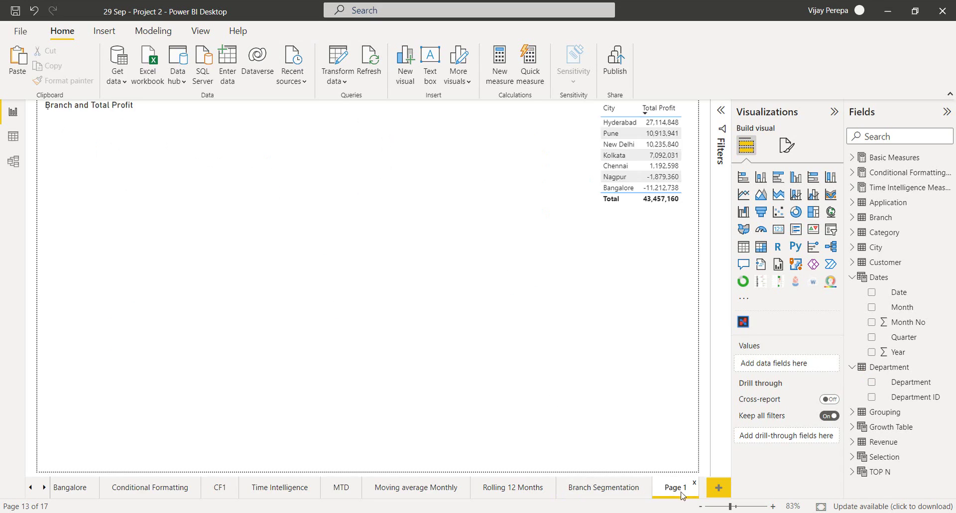
click(44, 488)
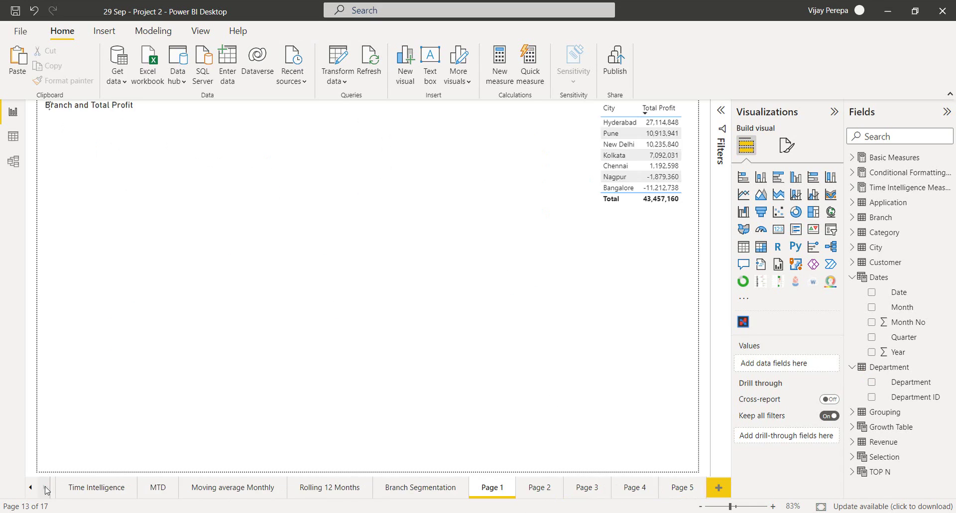
click(639, 489)
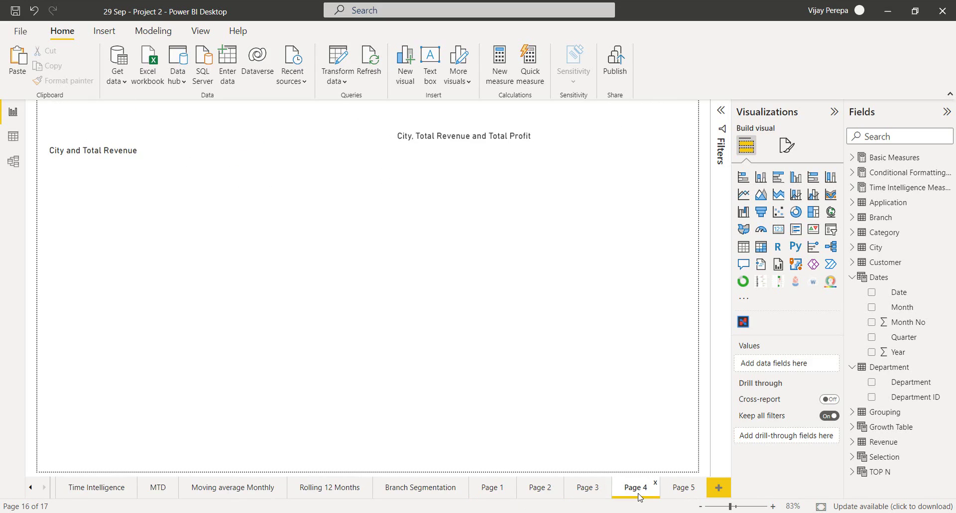